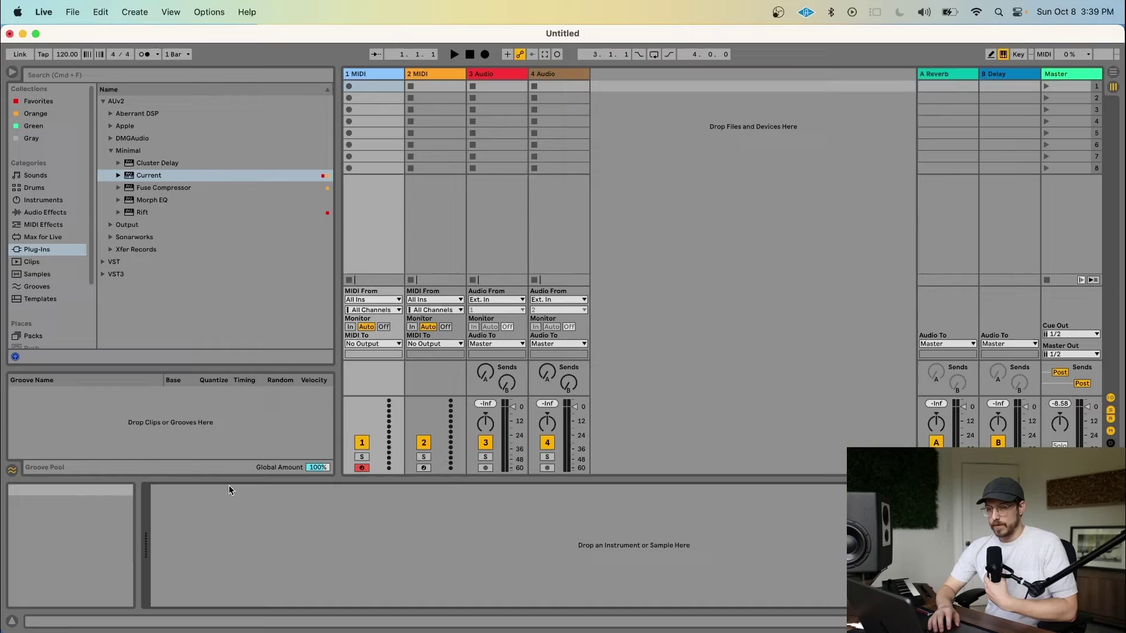
Load Current onto the first MIDI track and view its Granular and Sub | Sampler pages.
click(147, 176)
drag(382, 103, 382, 101)
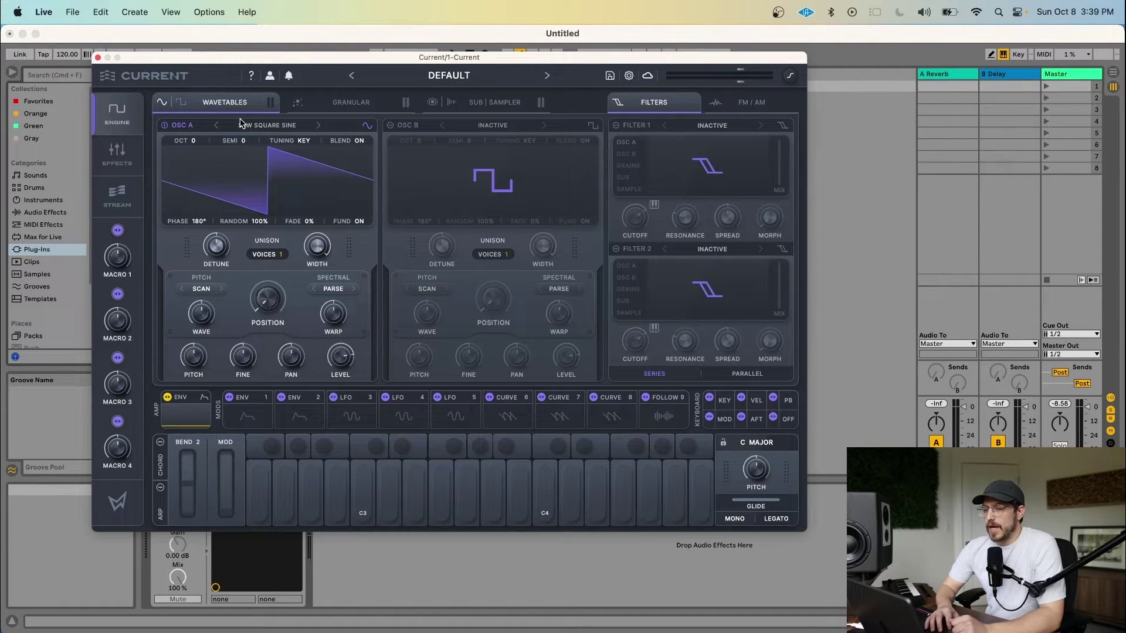
click(363, 103)
click(492, 104)
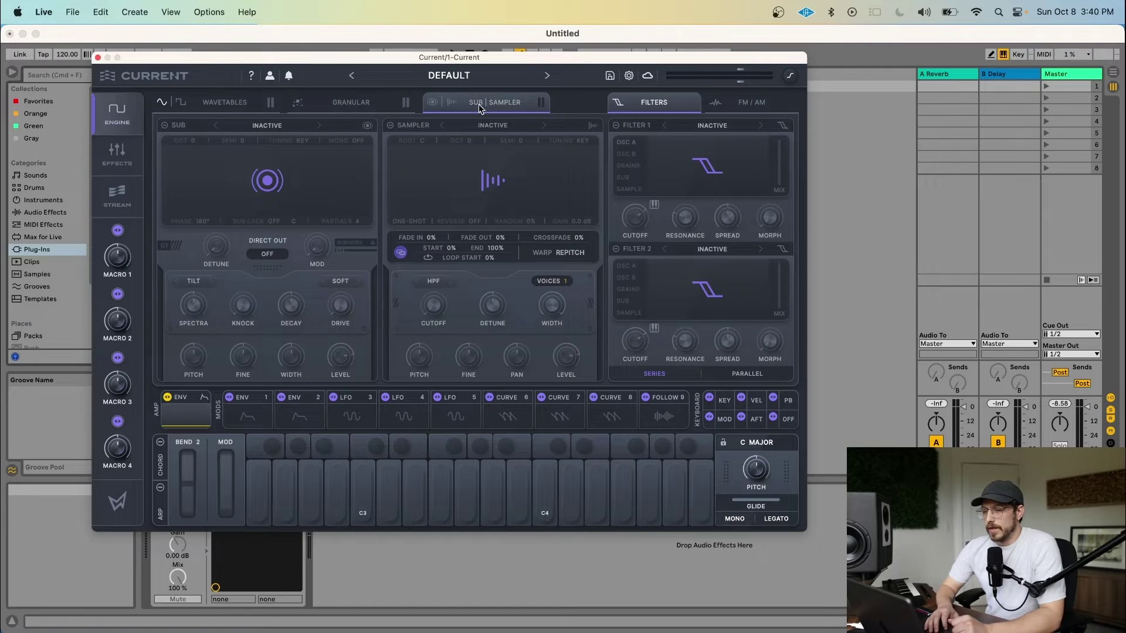
Enable the sub, sampler and both LP 12 filters, view FM/AM, then return to Wavetables.
click(184, 126)
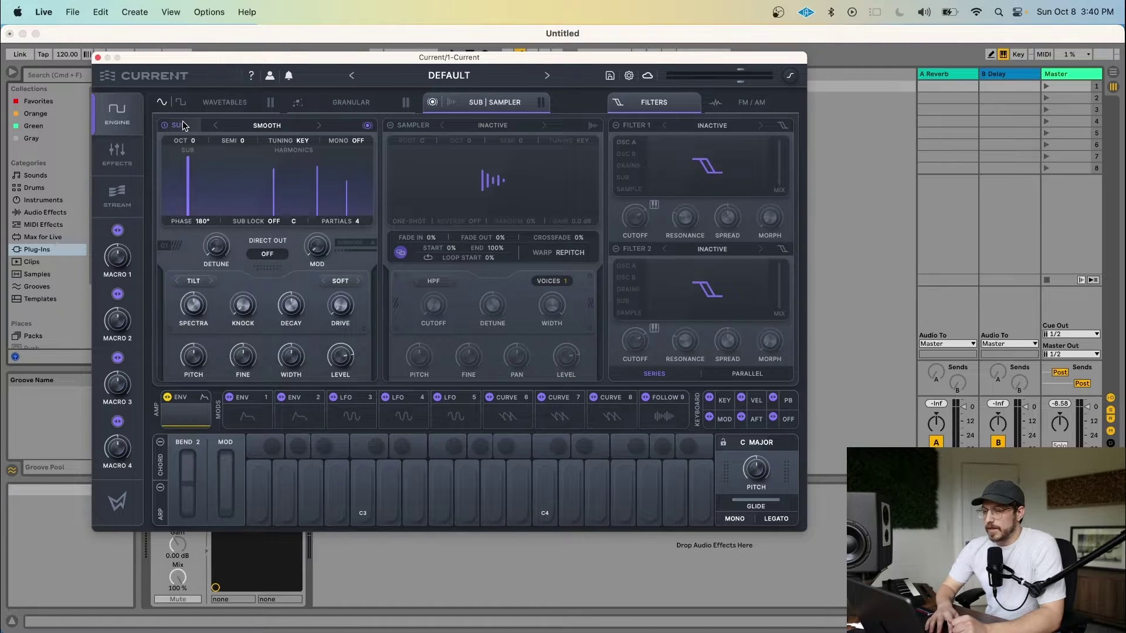
click(412, 123)
click(646, 141)
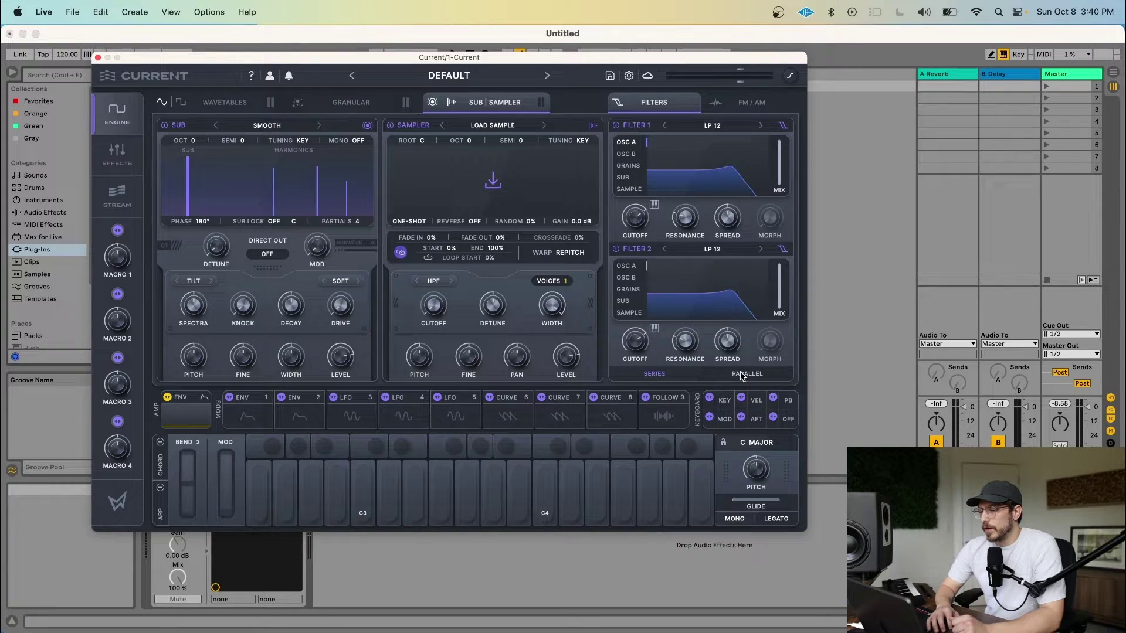
click(728, 103)
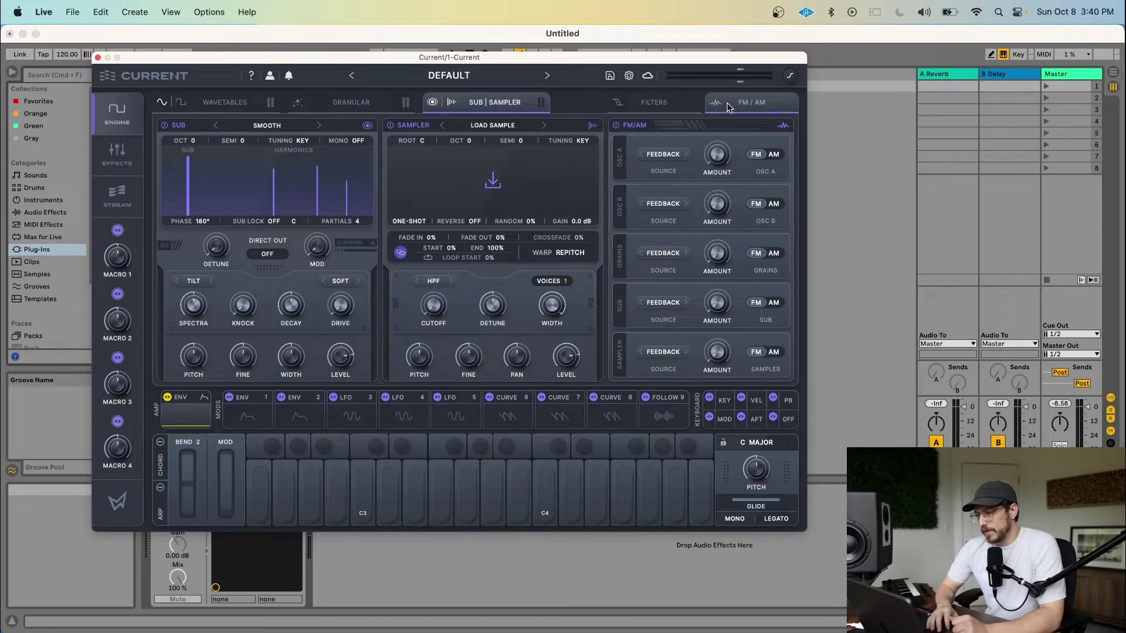
click(225, 102)
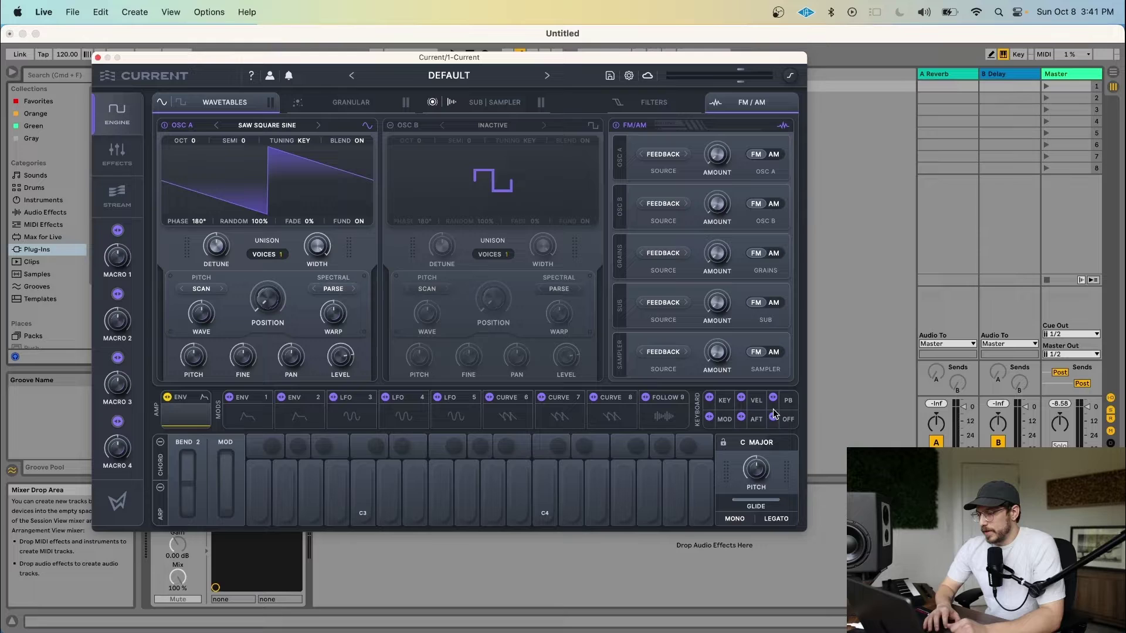
Cycle the first modulator's type through LFO and Curve, settling on Follow.
click(257, 398)
click(253, 364)
click(258, 398)
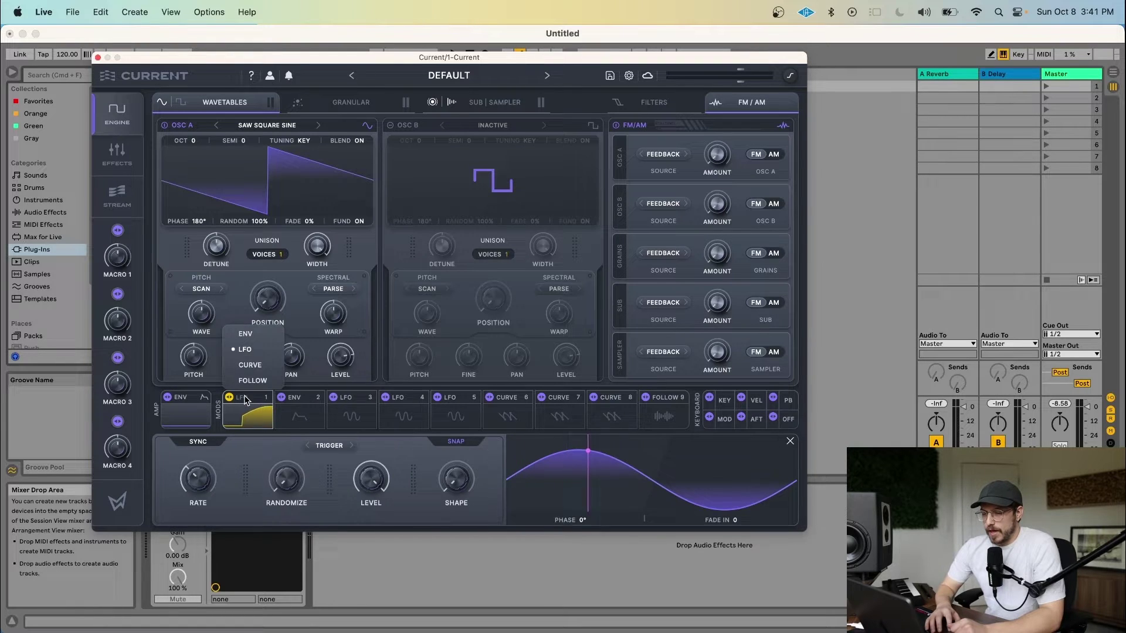
click(251, 365)
click(262, 398)
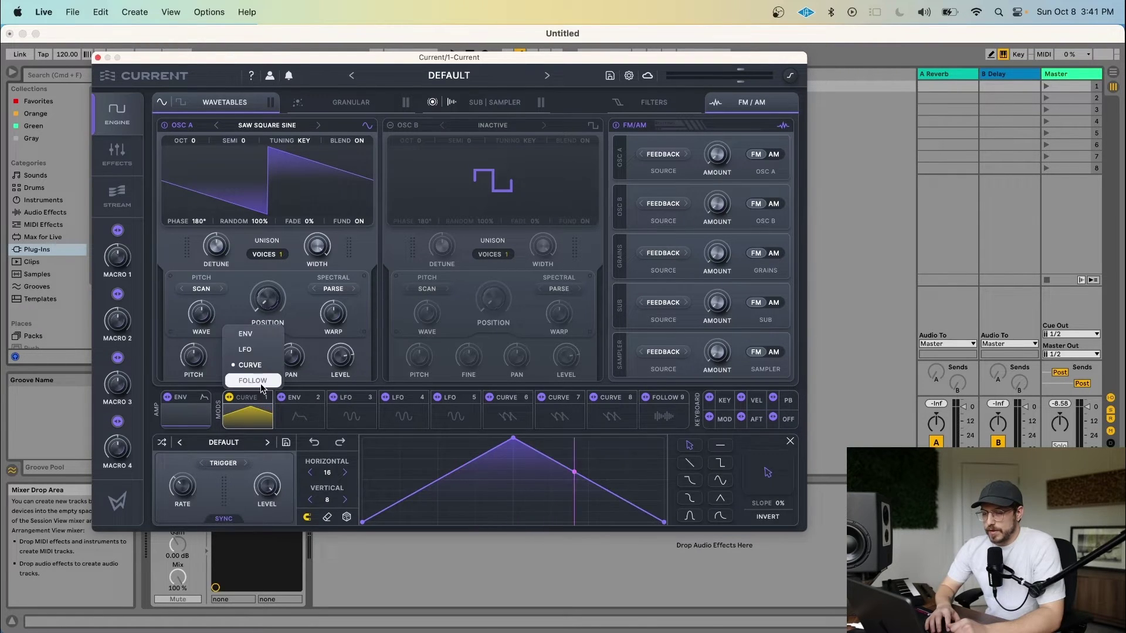
click(260, 383)
Bend the Mod Wheel response curve upward and switch the keyboard response to MPE.
click(725, 400)
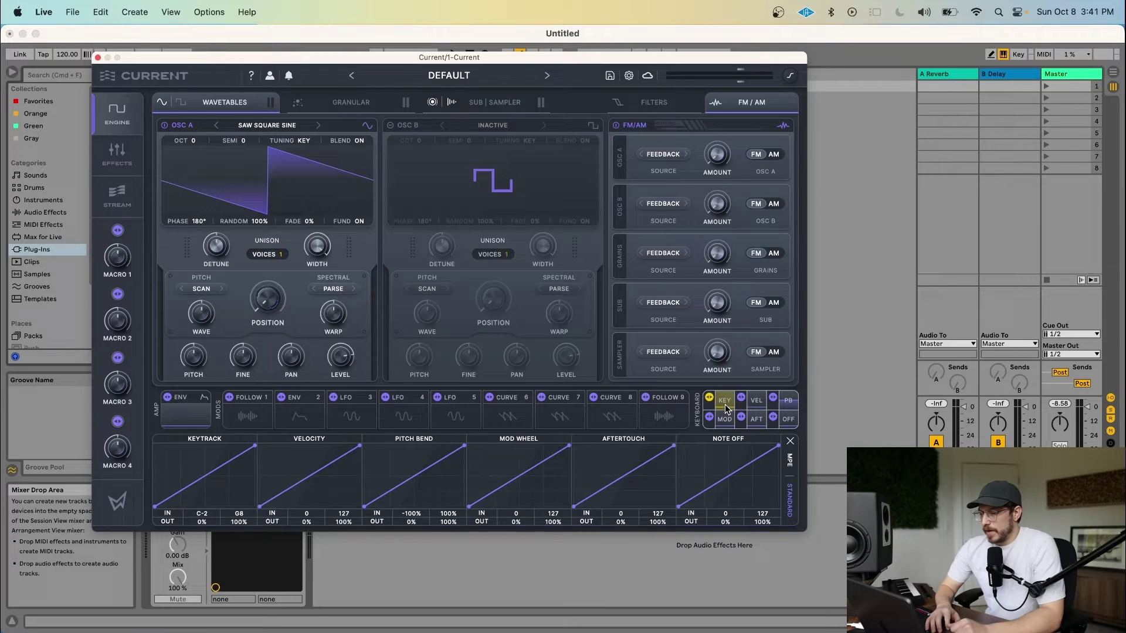
drag(519, 475, 496, 449)
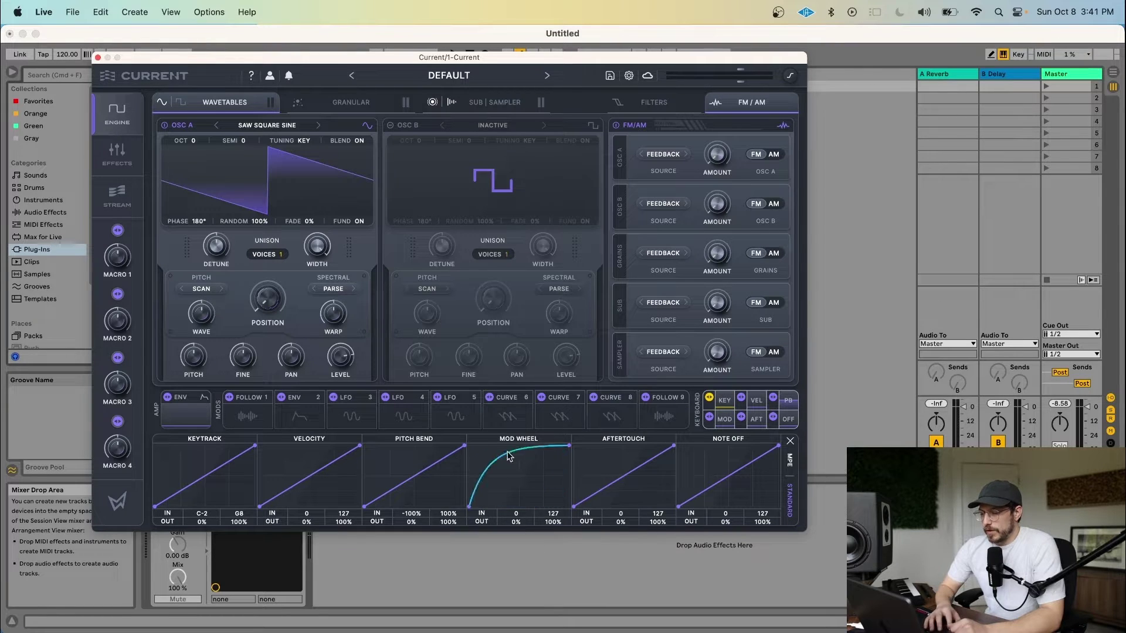
click(790, 464)
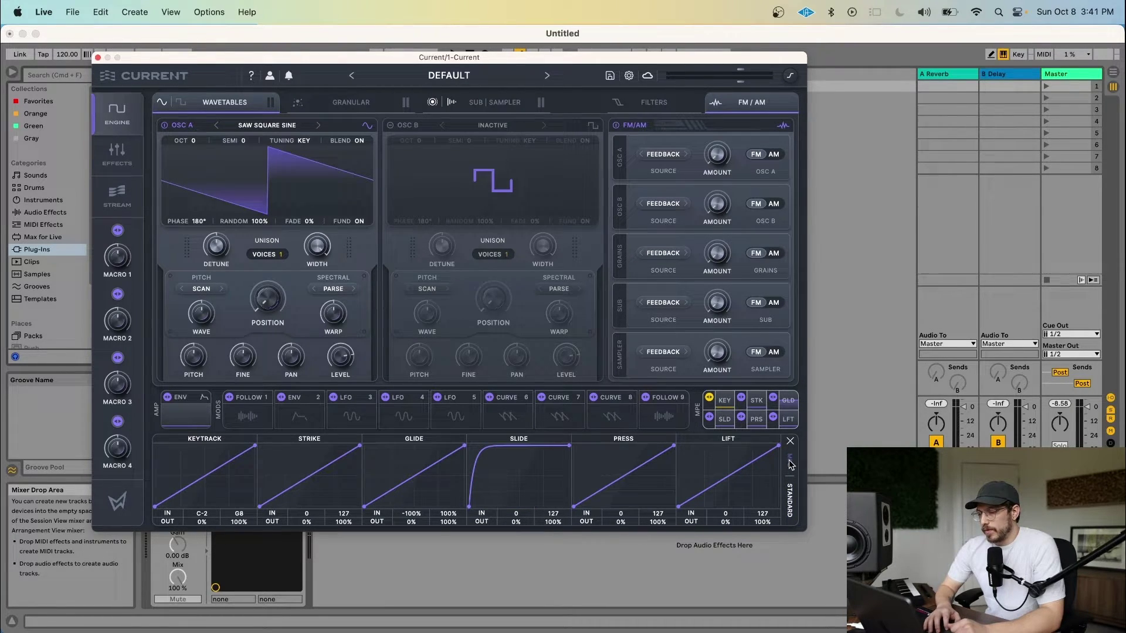
click(790, 441)
Look over the Chord and Arp settings, then bring up the Effects page.
click(164, 469)
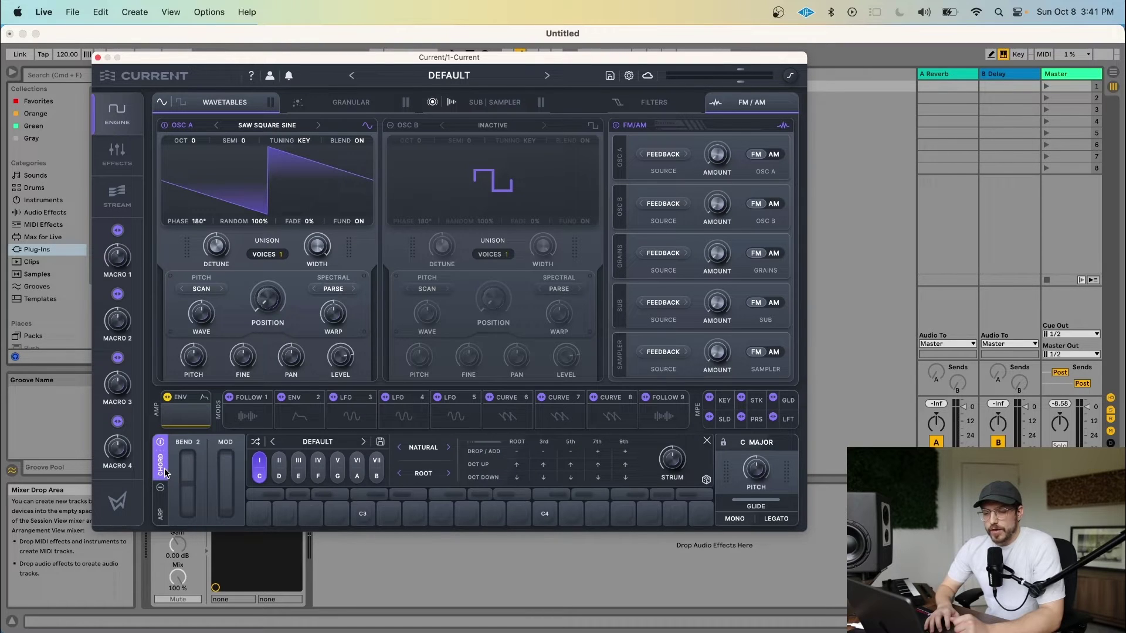
click(161, 514)
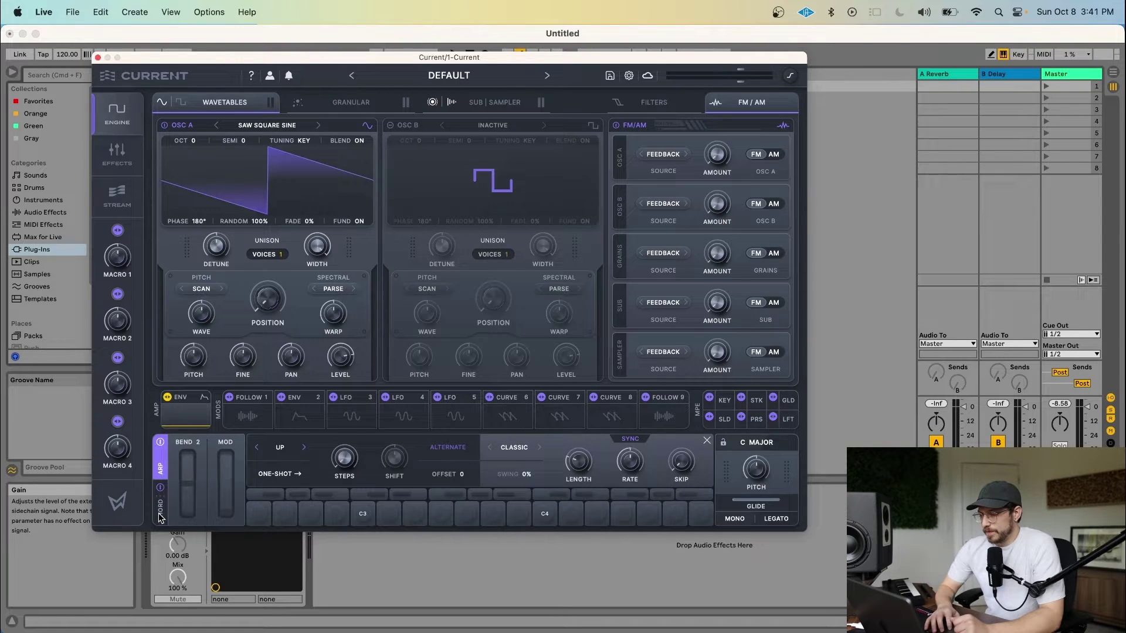
click(707, 440)
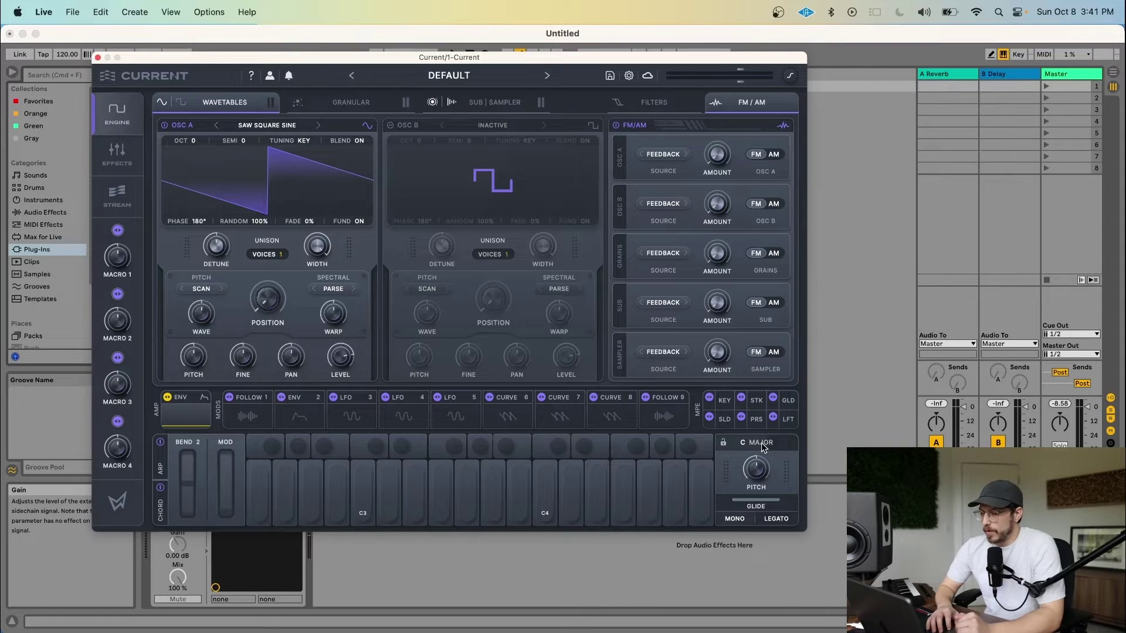
mouse_move(756, 469)
mouse_move(757, 506)
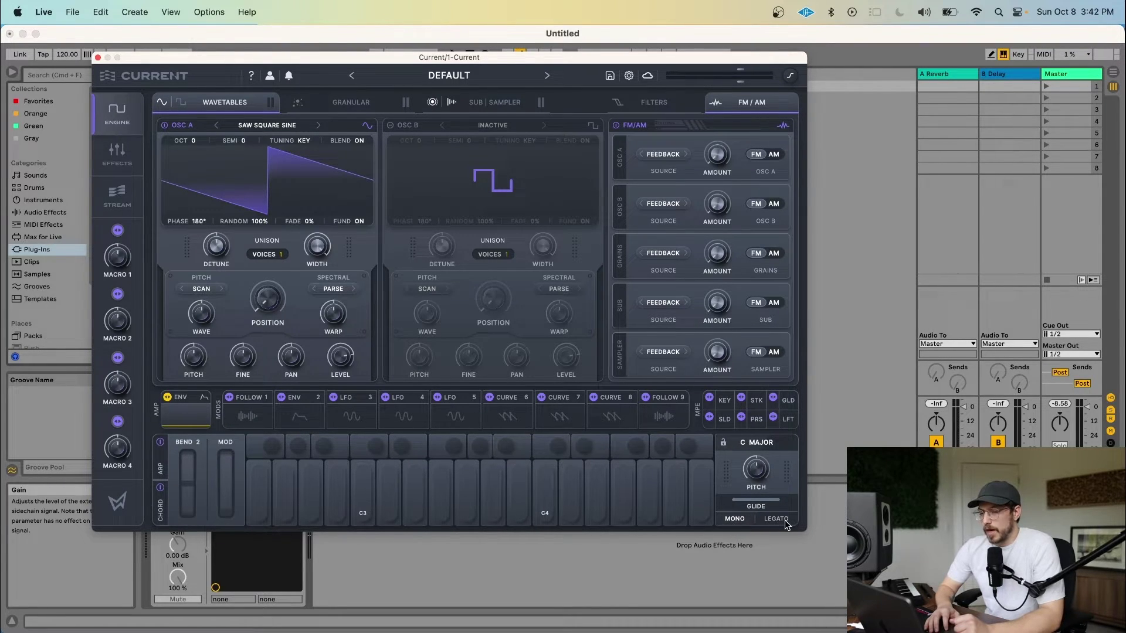
click(120, 151)
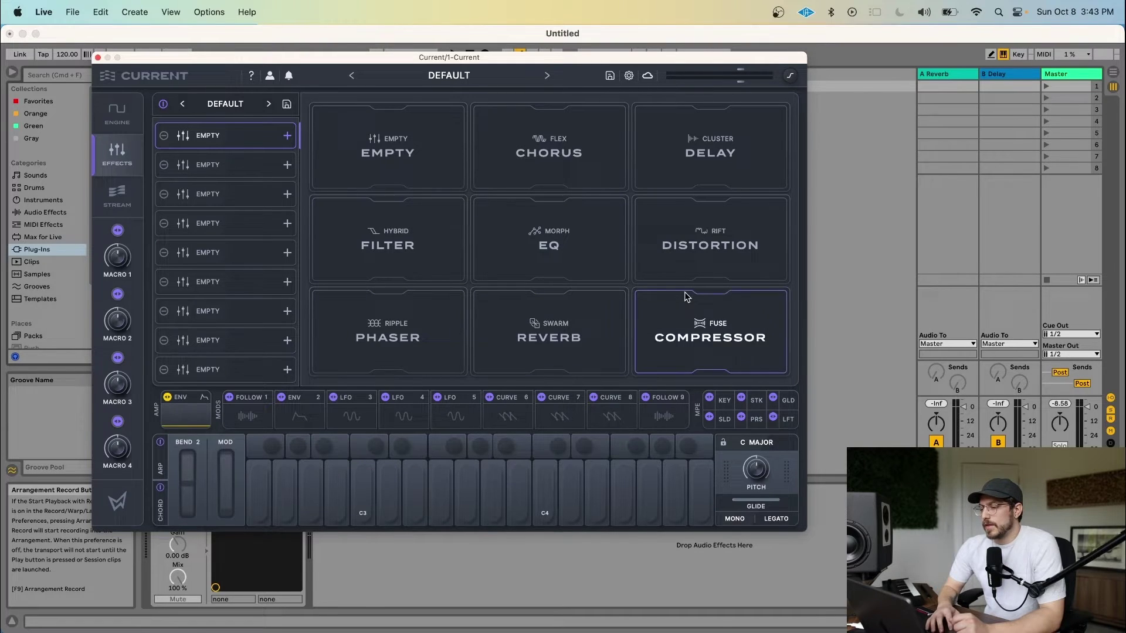
Try Morph EQ in slot 1 with a random curve and LFO 4 morph modulation, then remove it.
click(554, 233)
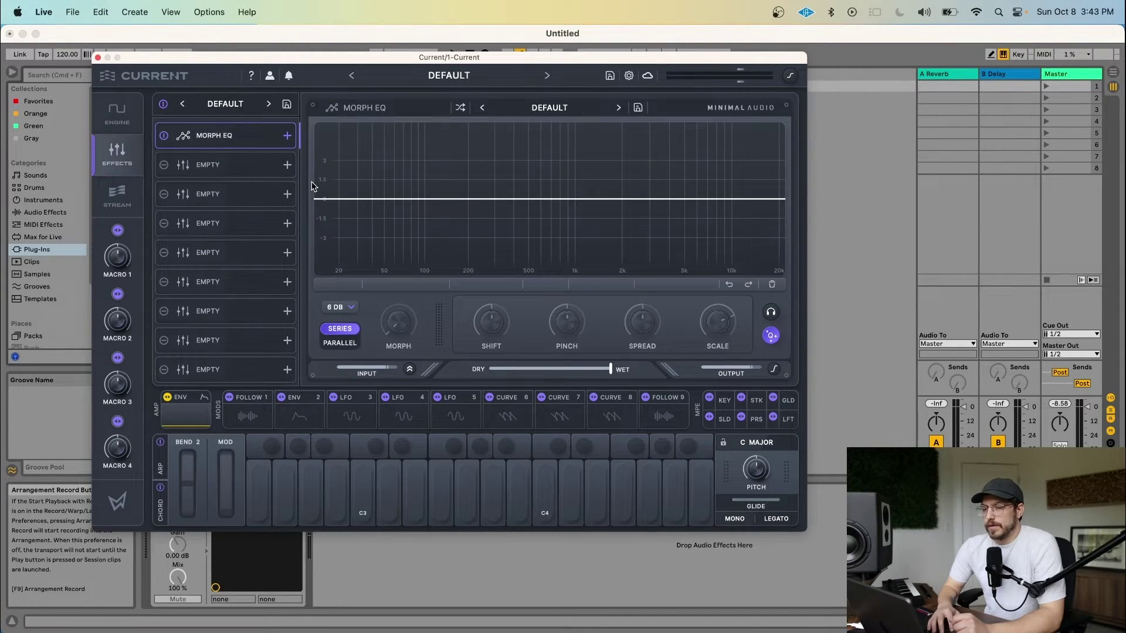
click(462, 110)
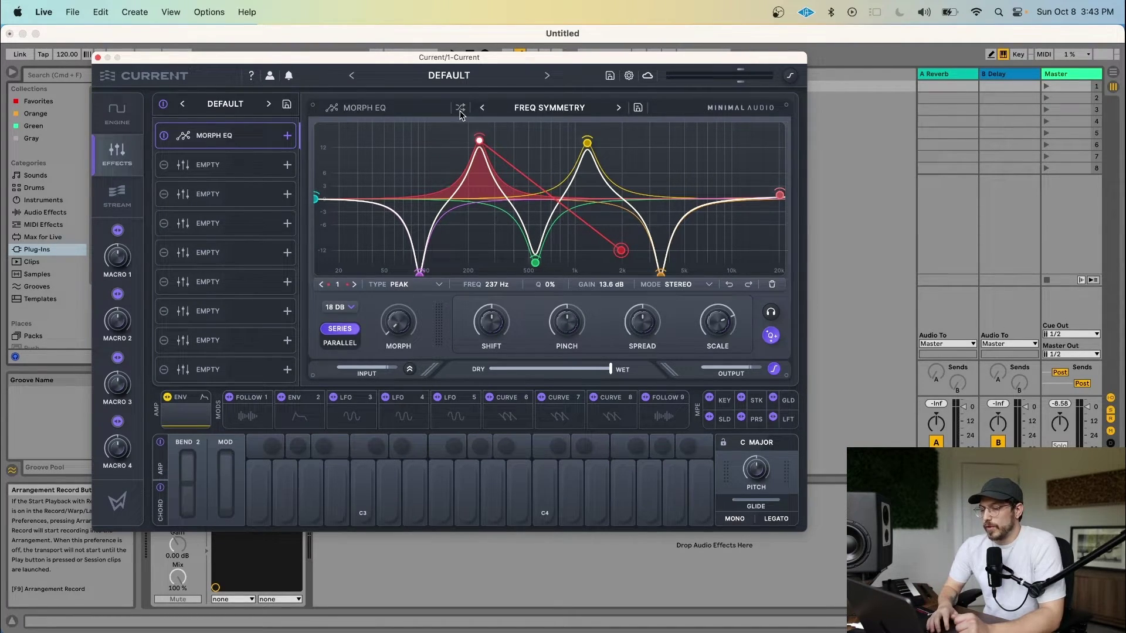
mouse_move(404, 416)
mouse_down()
mouse_move(389, 352)
mouse_move(398, 322)
mouse_up()
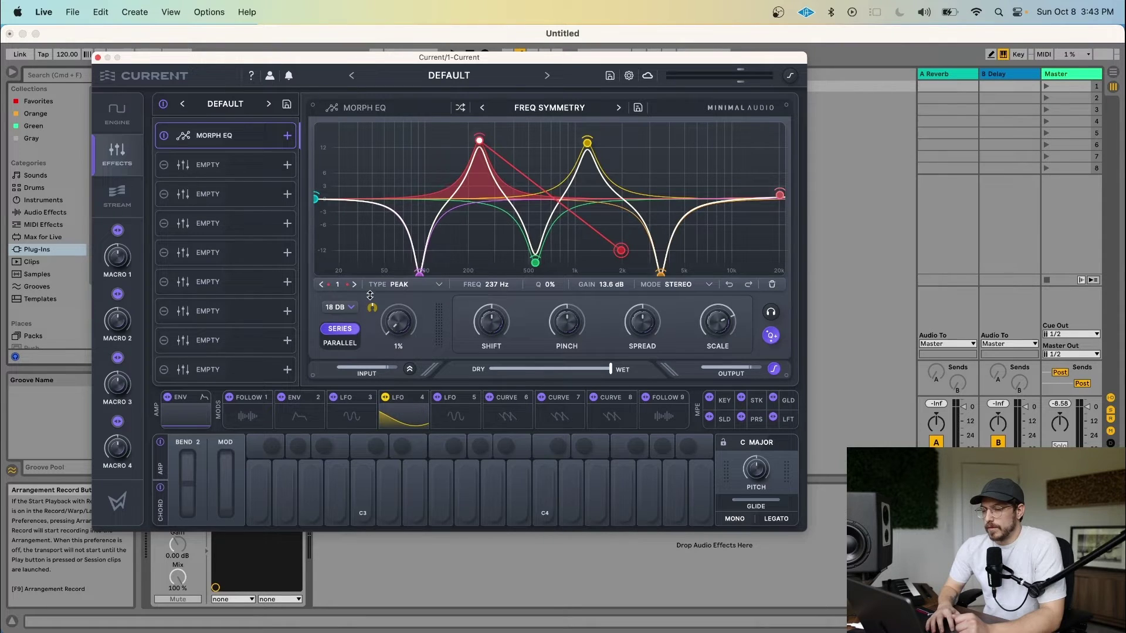
click(239, 150)
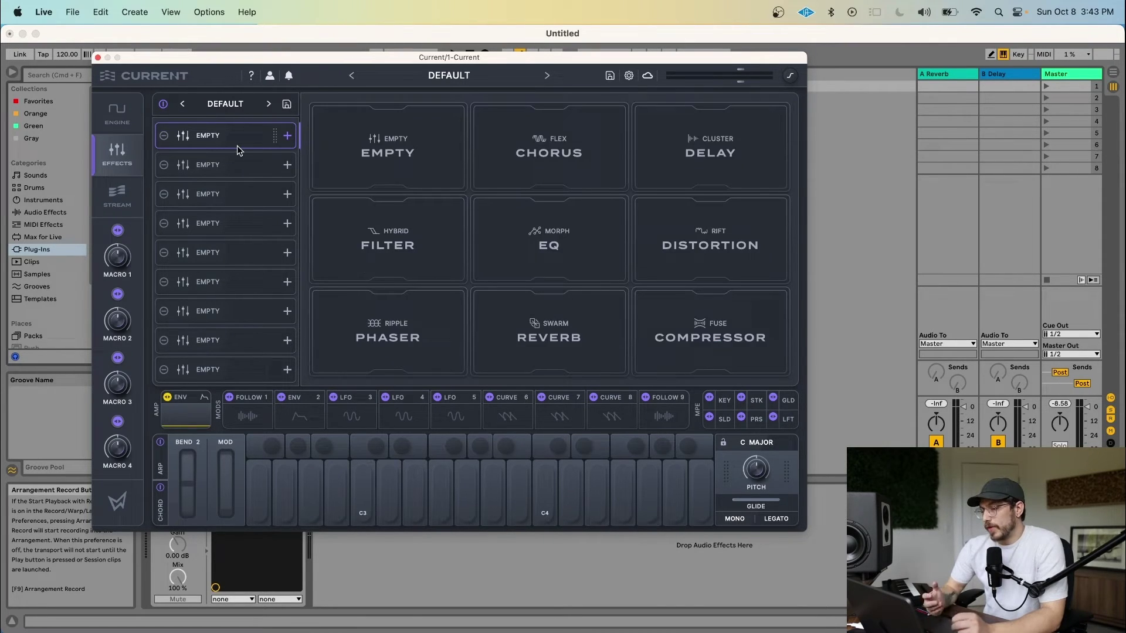
Add Morph EQ to slots 1–3, then drag the third one further down the chain.
click(546, 267)
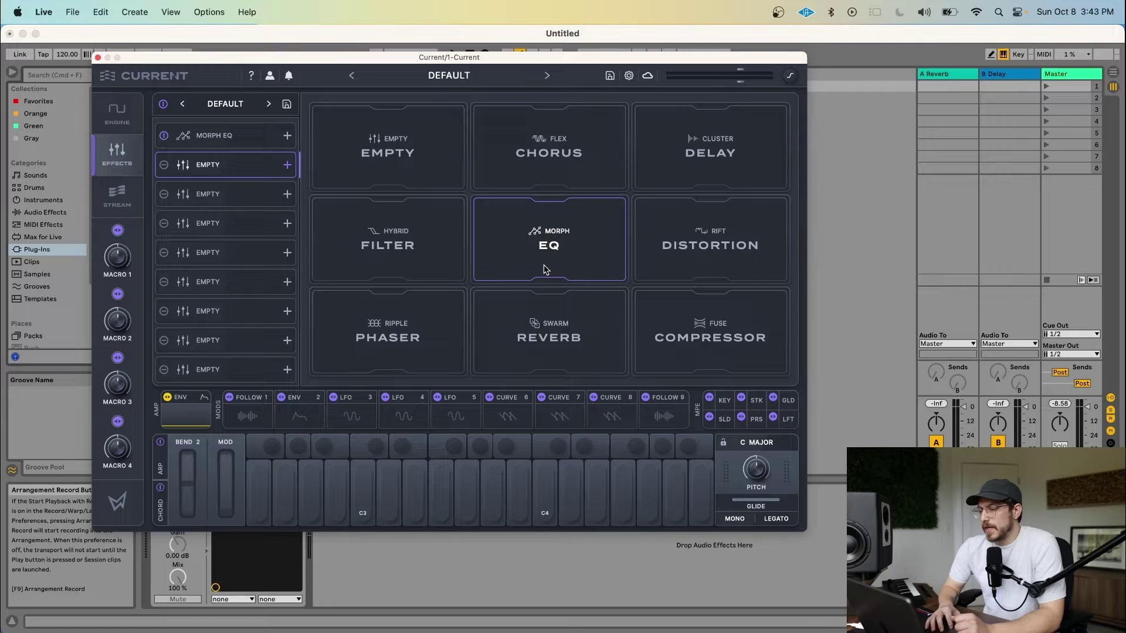
click(544, 268)
click(287, 194)
click(545, 266)
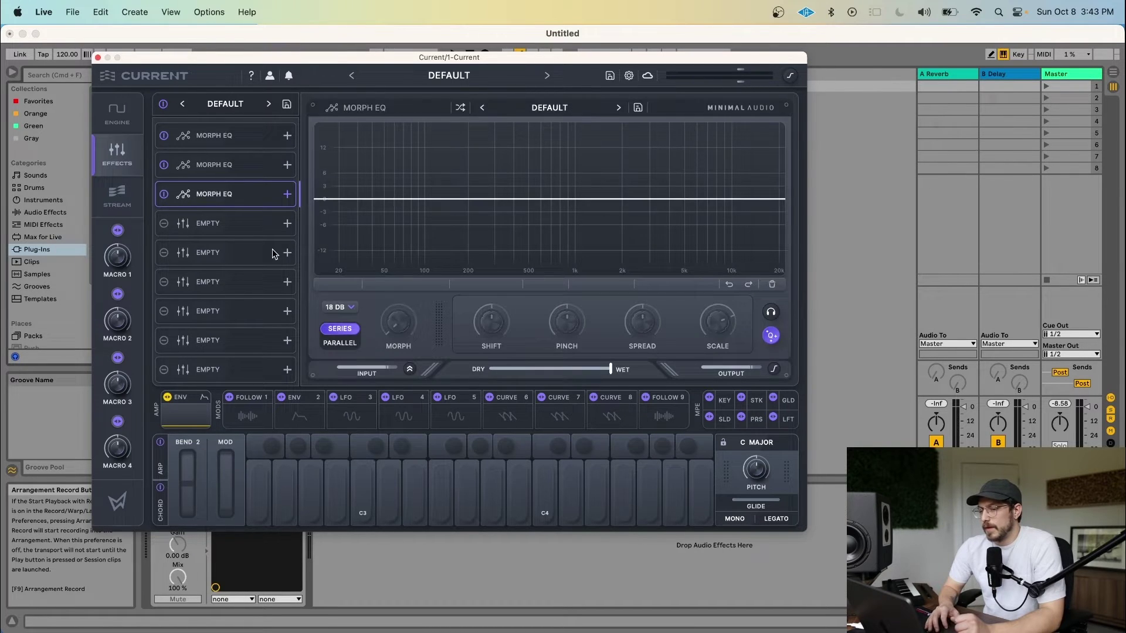
drag(226, 194, 226, 258)
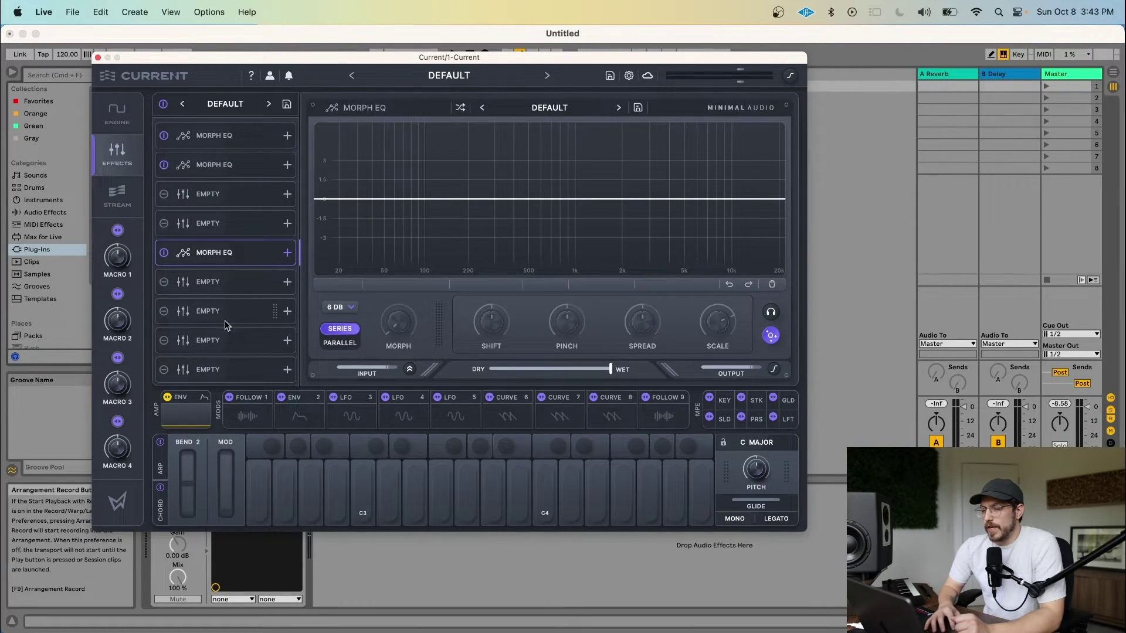
drag(226, 325, 226, 197)
click(224, 104)
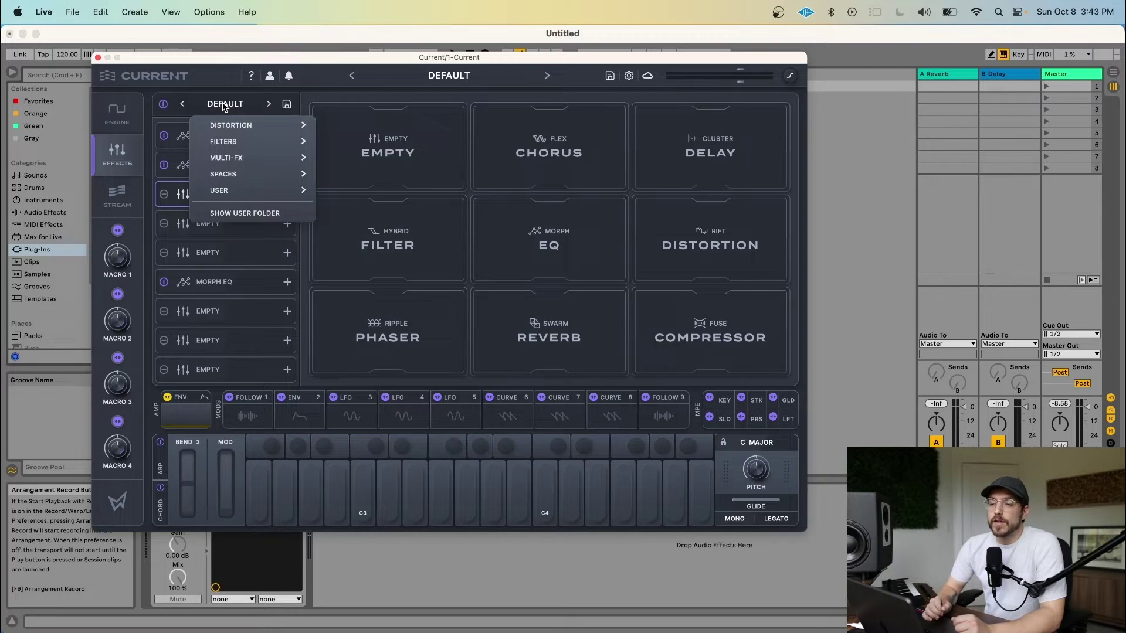
click(212, 111)
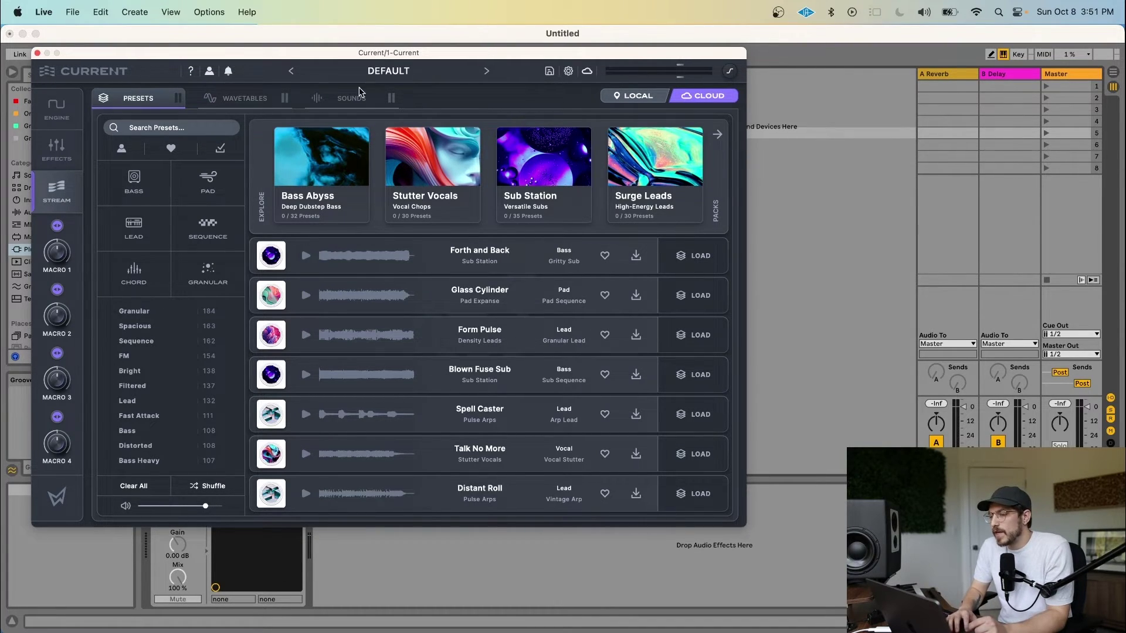
Open the Radiant Leads pack and download all of its presets.
click(718, 136)
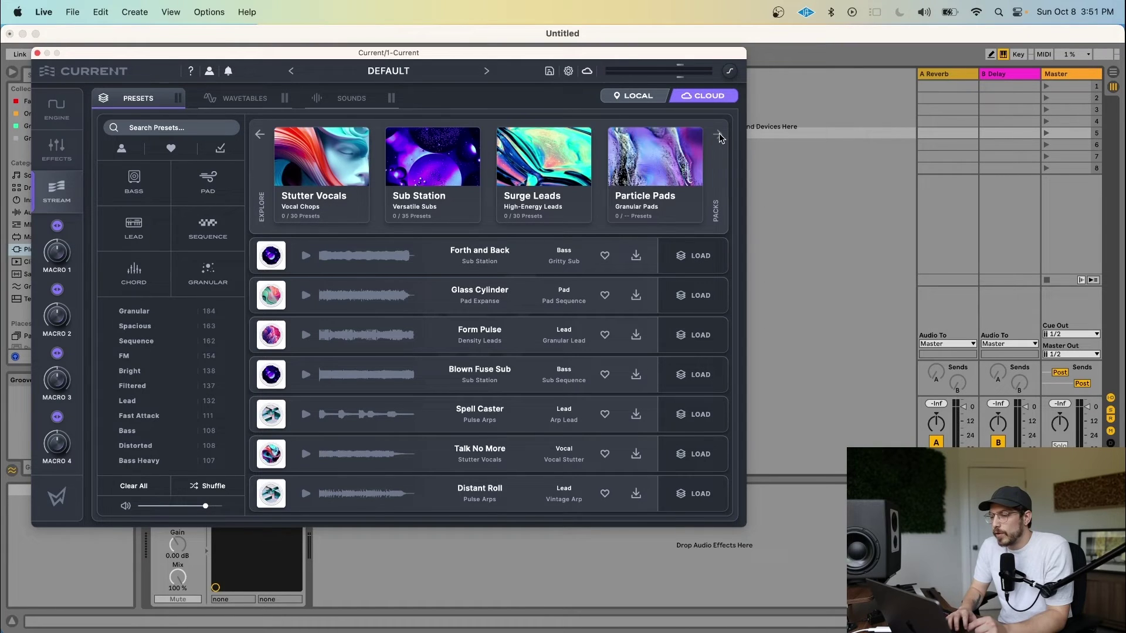
click(720, 138)
click(674, 168)
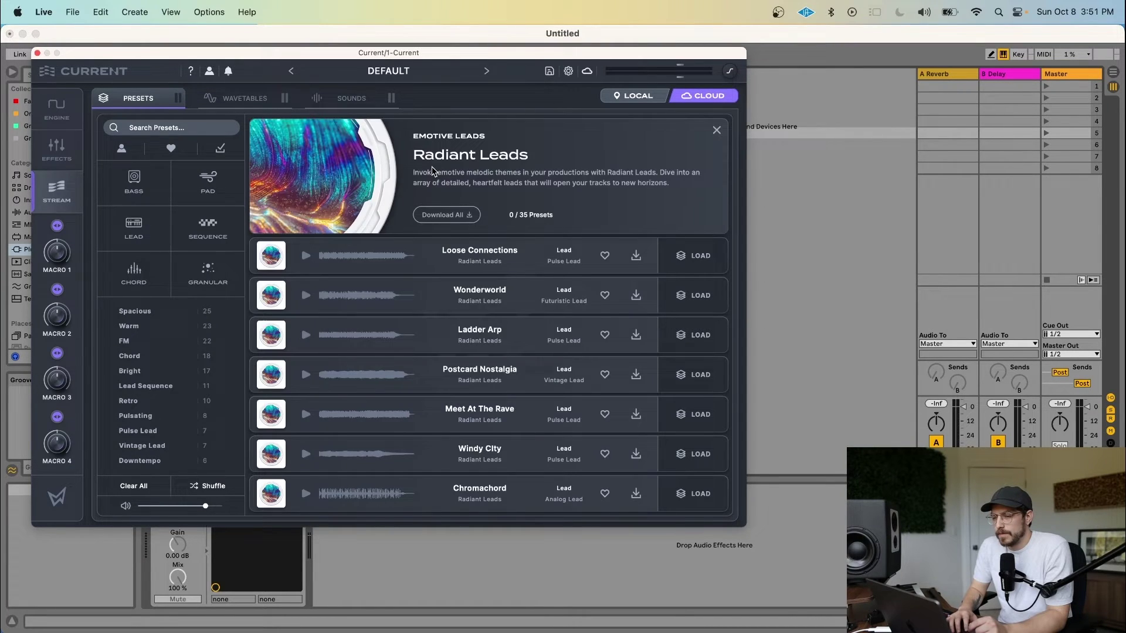
click(432, 215)
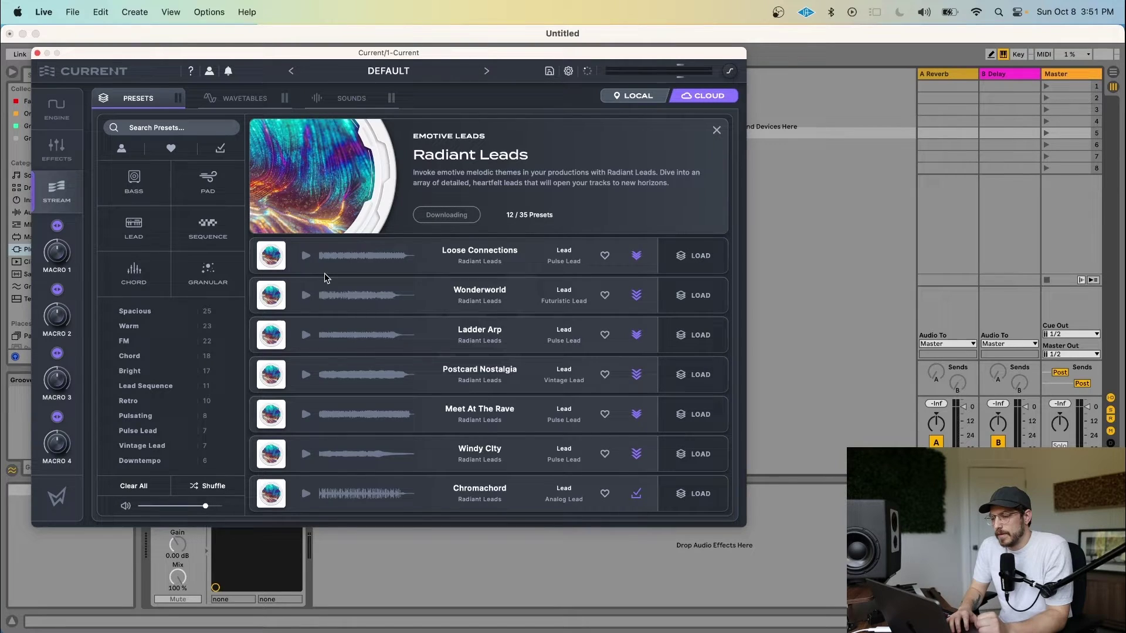
Preview Loose Connections, Ladder Arp, Postcard Nostalgia, Embers and Always Missing You, then return to the overview.
click(305, 256)
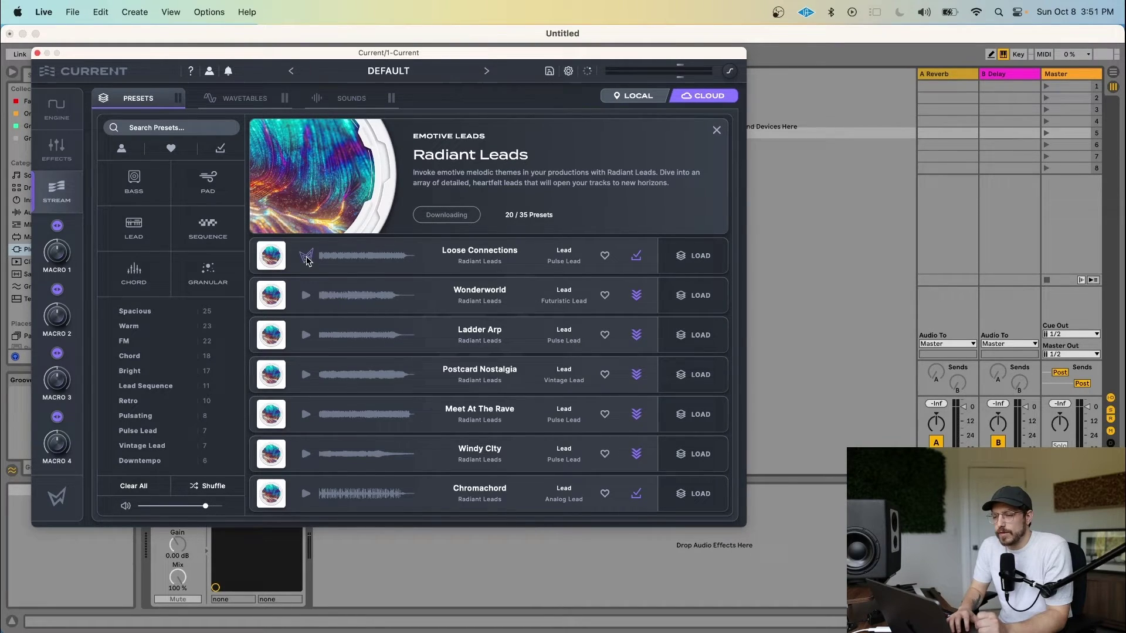
click(305, 335)
scroll(335, 374, down, 3)
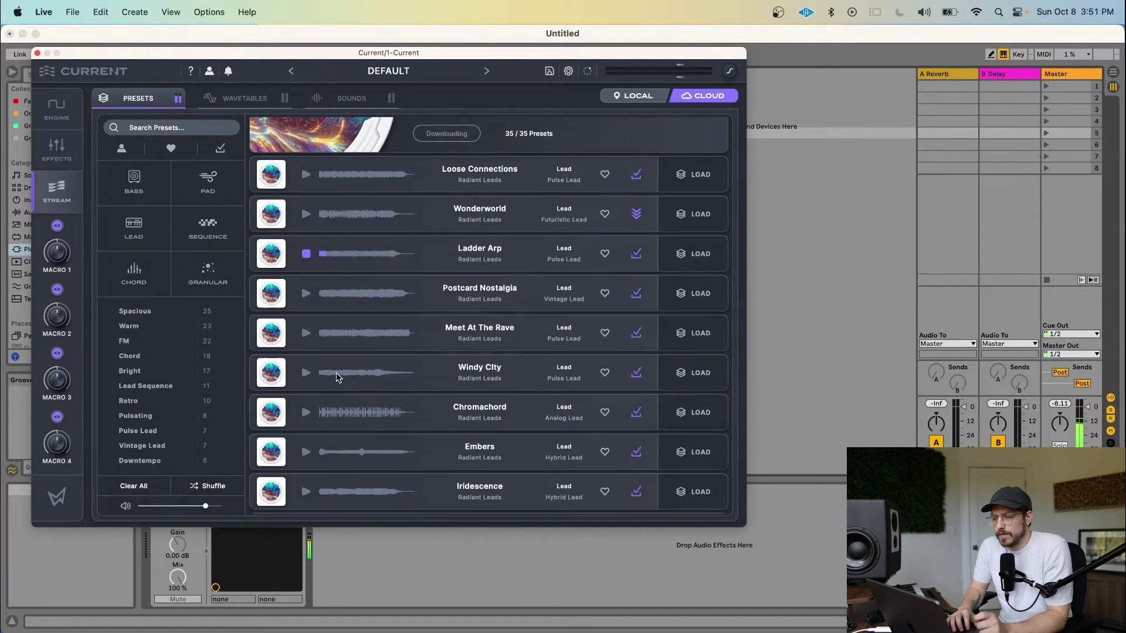
scroll(338, 375, down, 2)
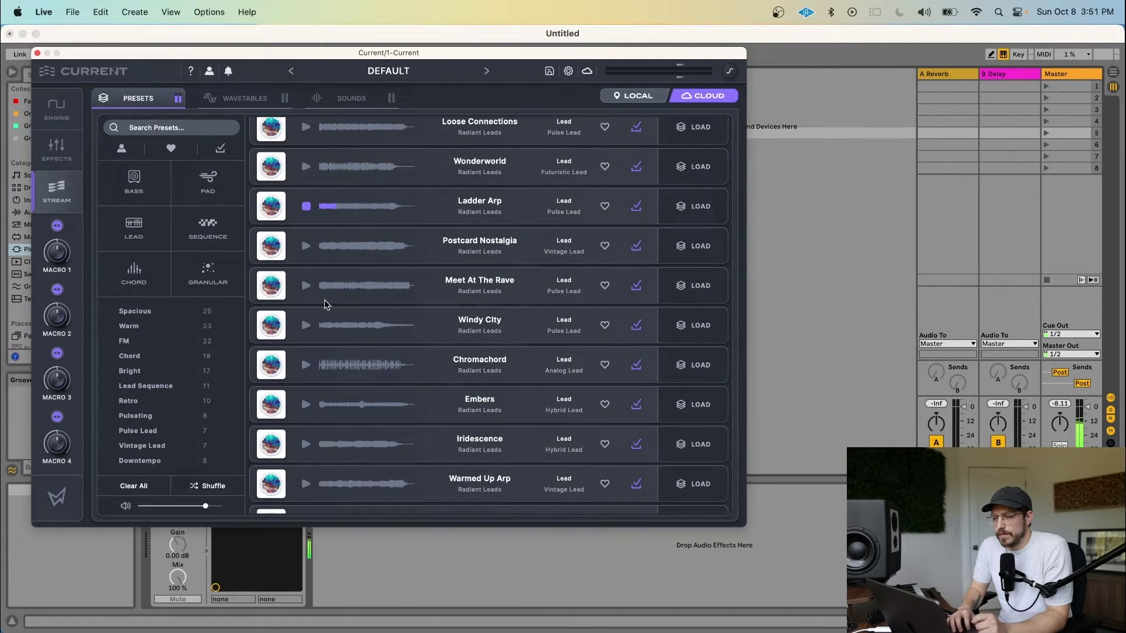
click(305, 245)
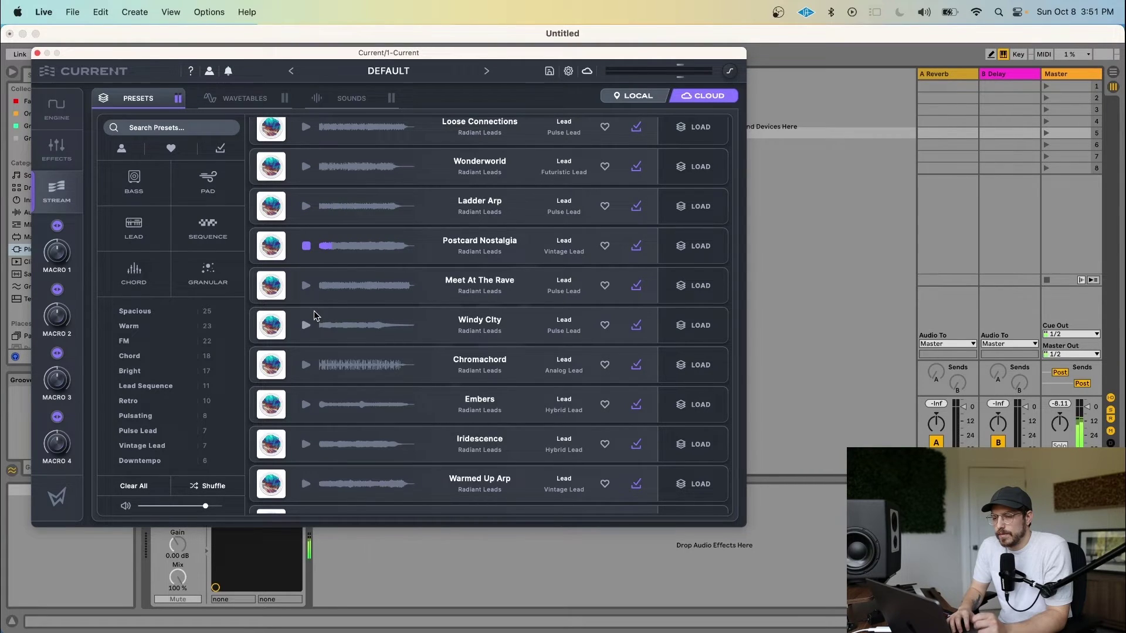
click(306, 404)
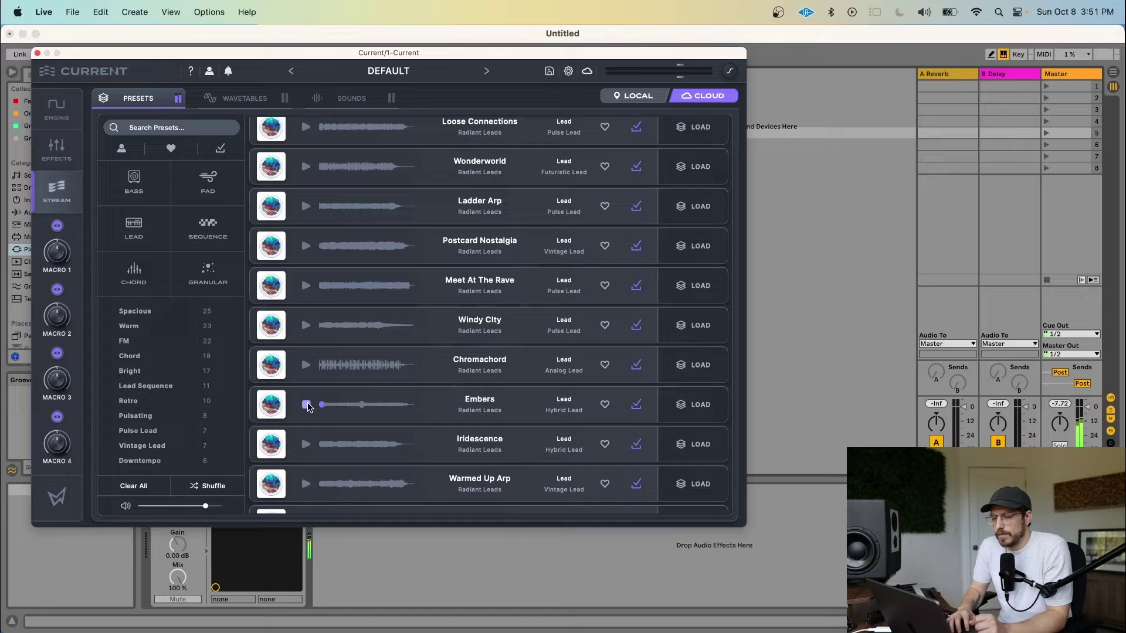
scroll(307, 407, down, 10)
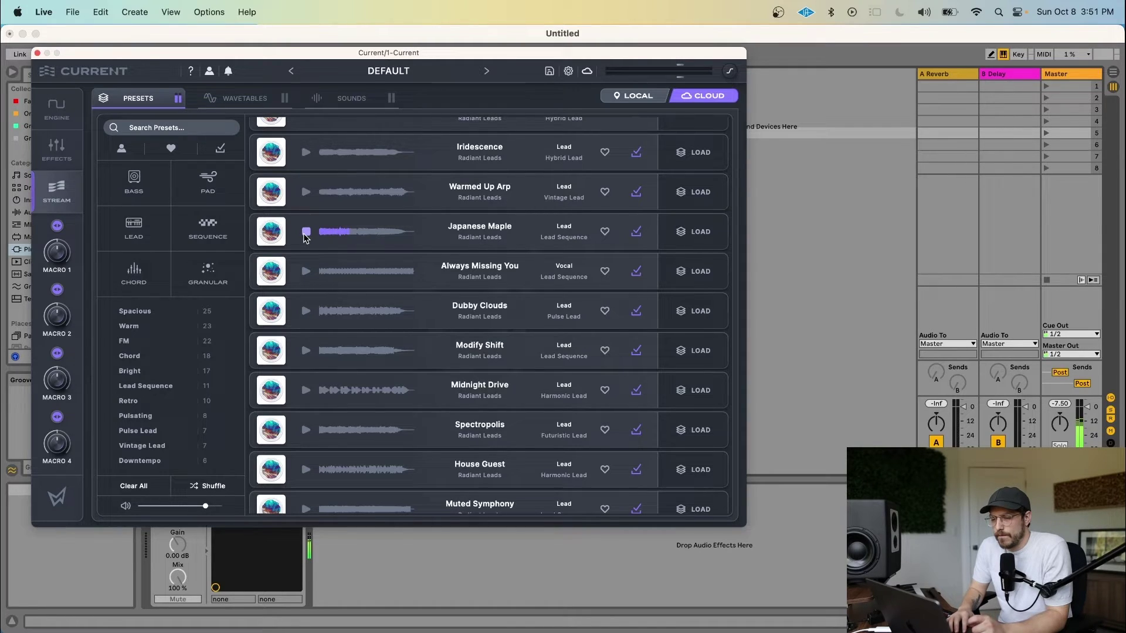
click(305, 271)
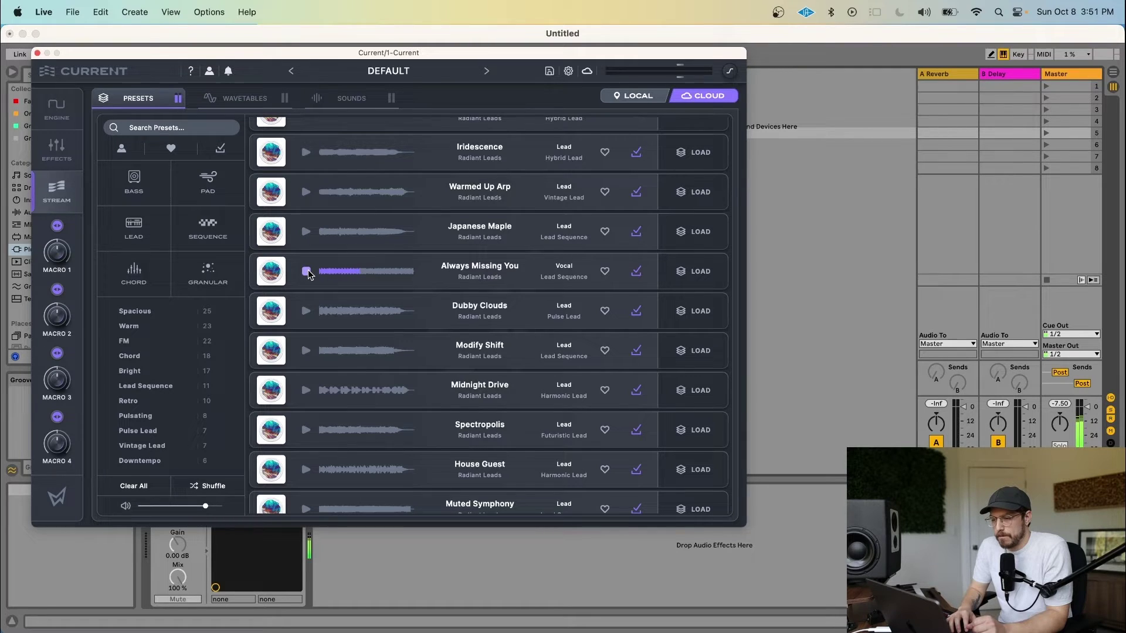
click(308, 273)
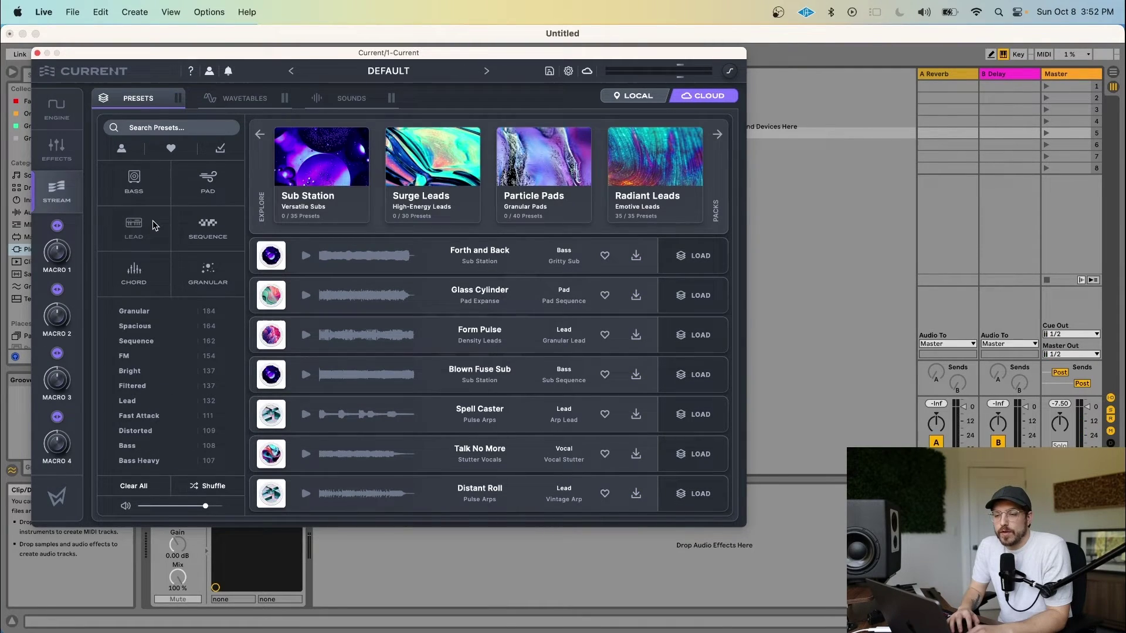
Filter presets to Lead, shuffle twice, and try the favorites and downloaded filters.
click(151, 228)
click(207, 485)
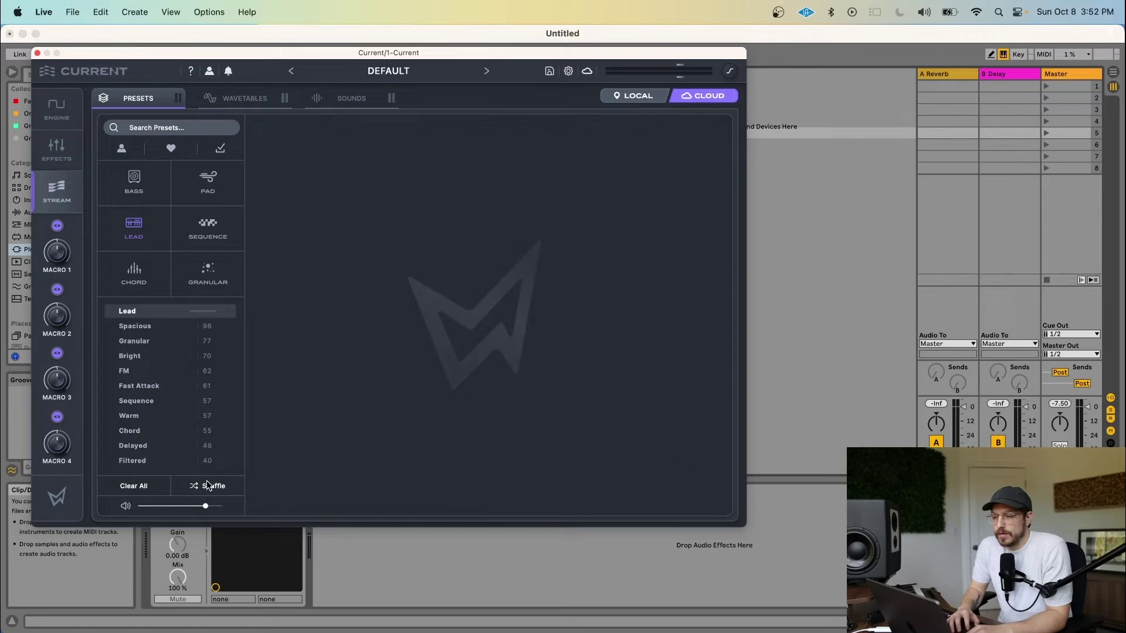
click(207, 484)
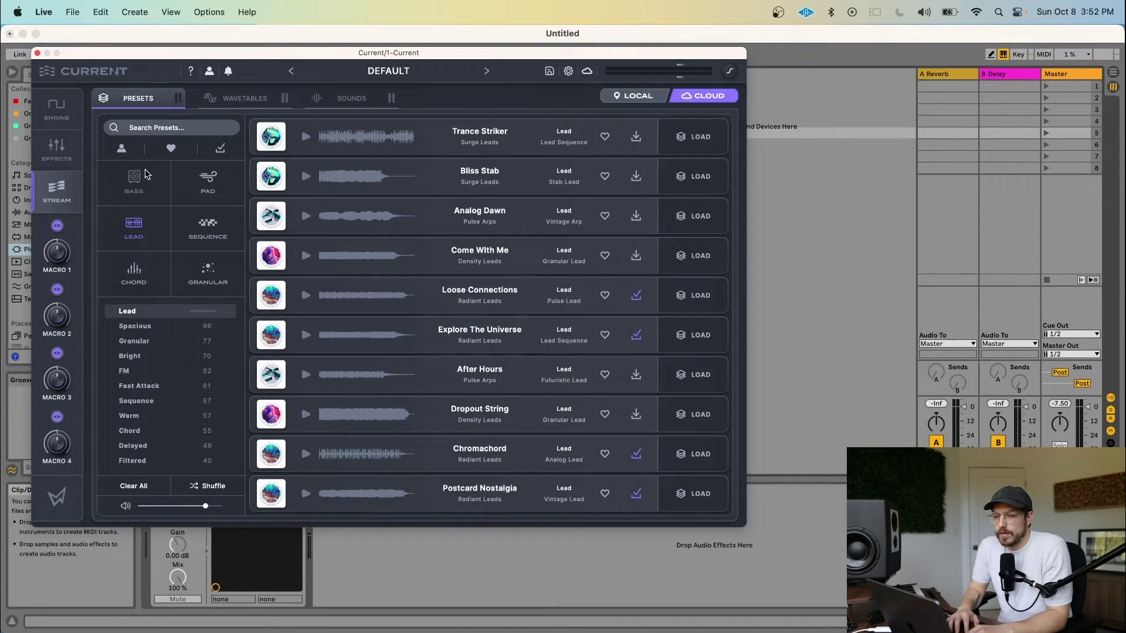
click(172, 149)
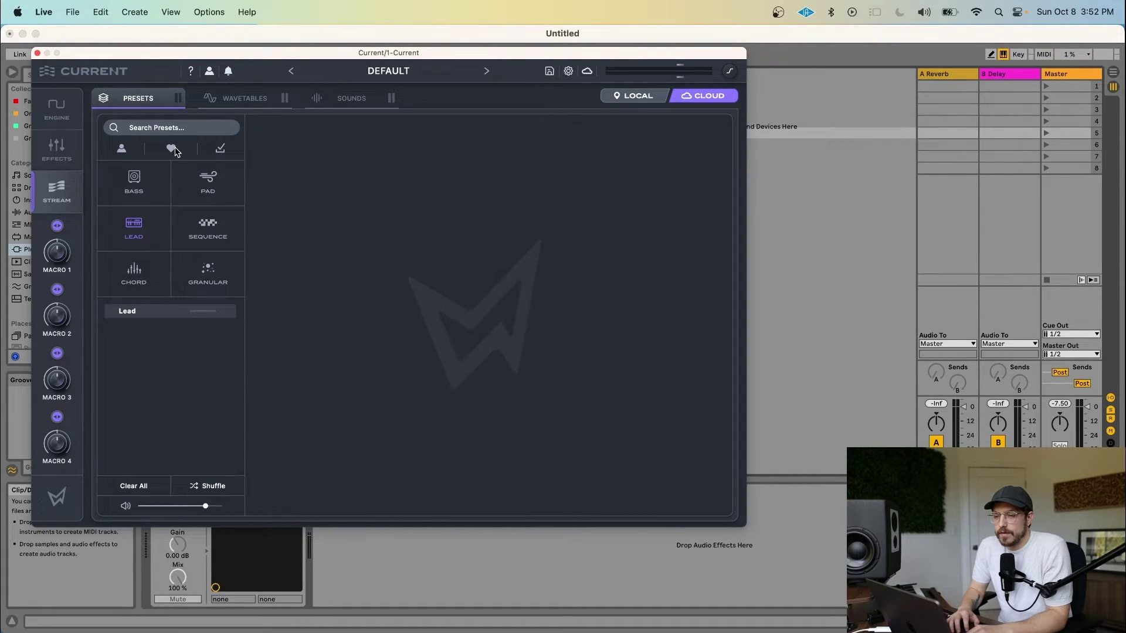
click(171, 149)
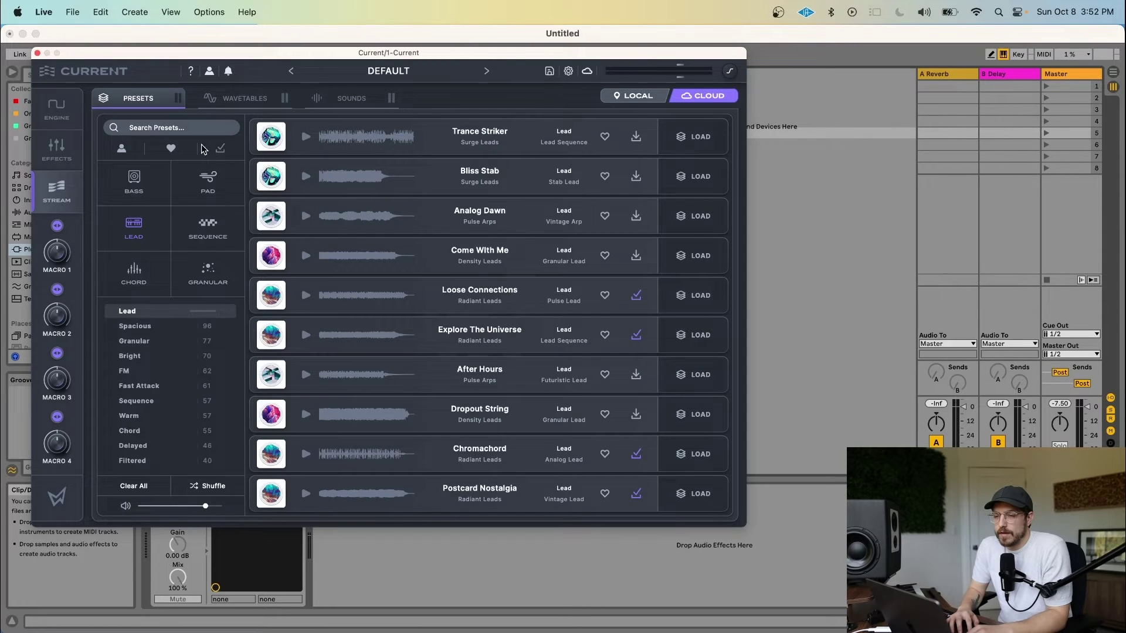
click(226, 149)
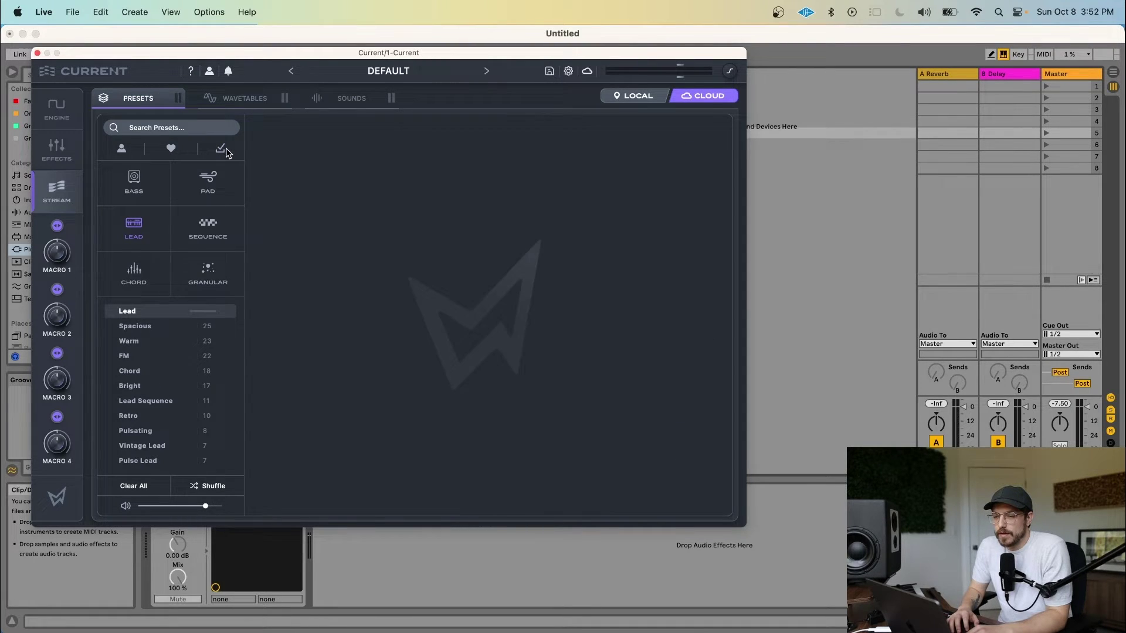
Search the Lead presets for 'granular' and preview results such as Crossing Hoover and City Stepper.
click(192, 125)
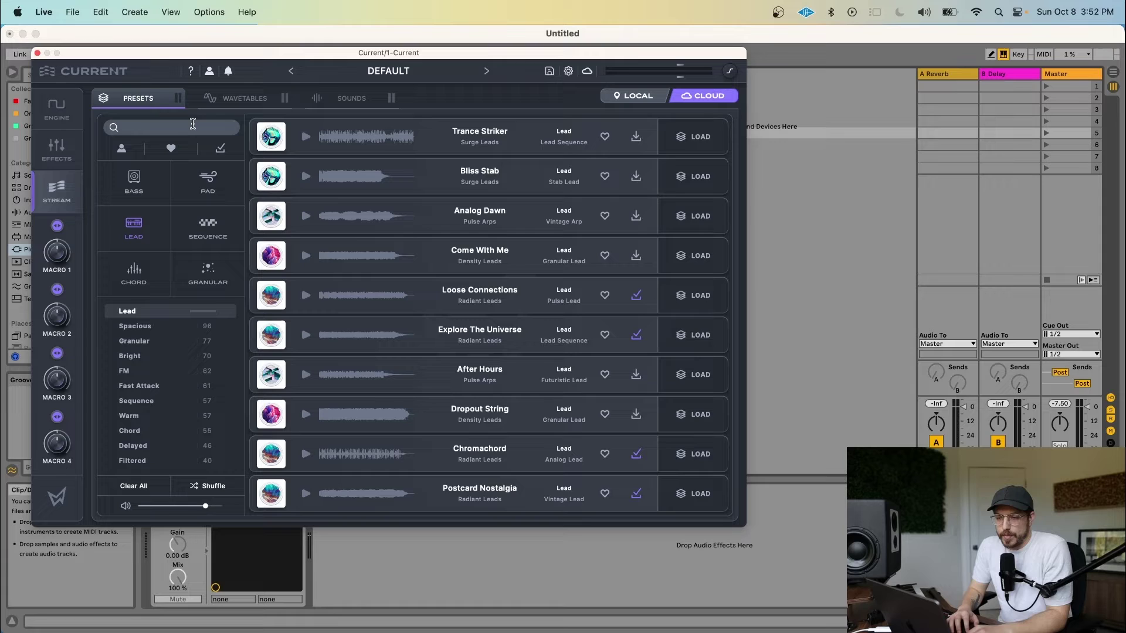
text(granular)
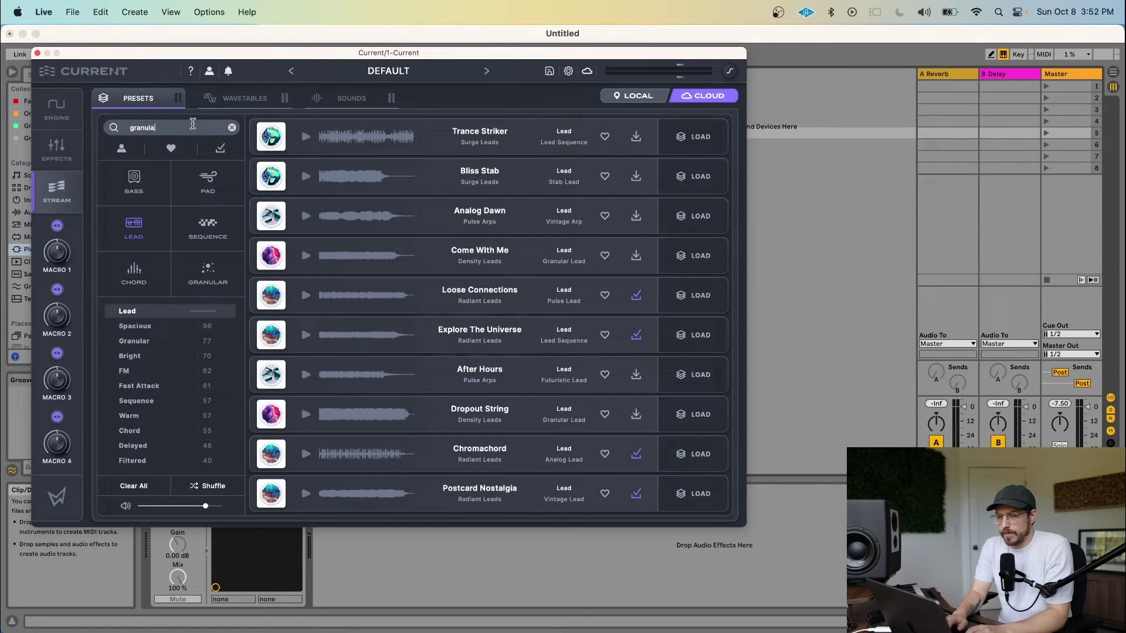
click(306, 215)
click(312, 262)
scroll(314, 316, down, 5)
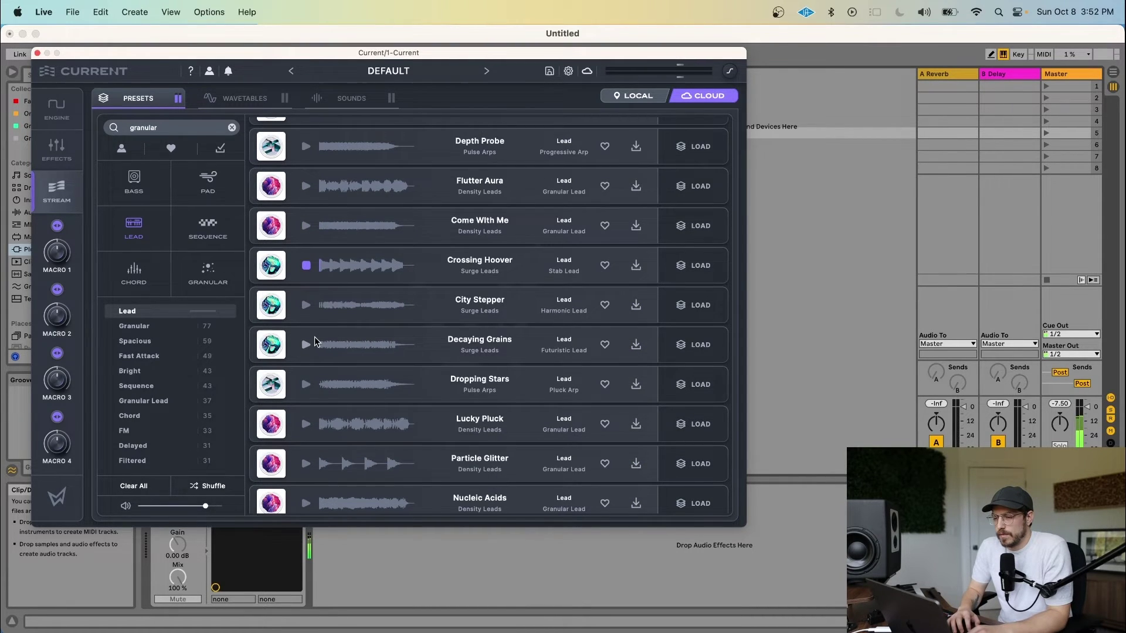
click(305, 305)
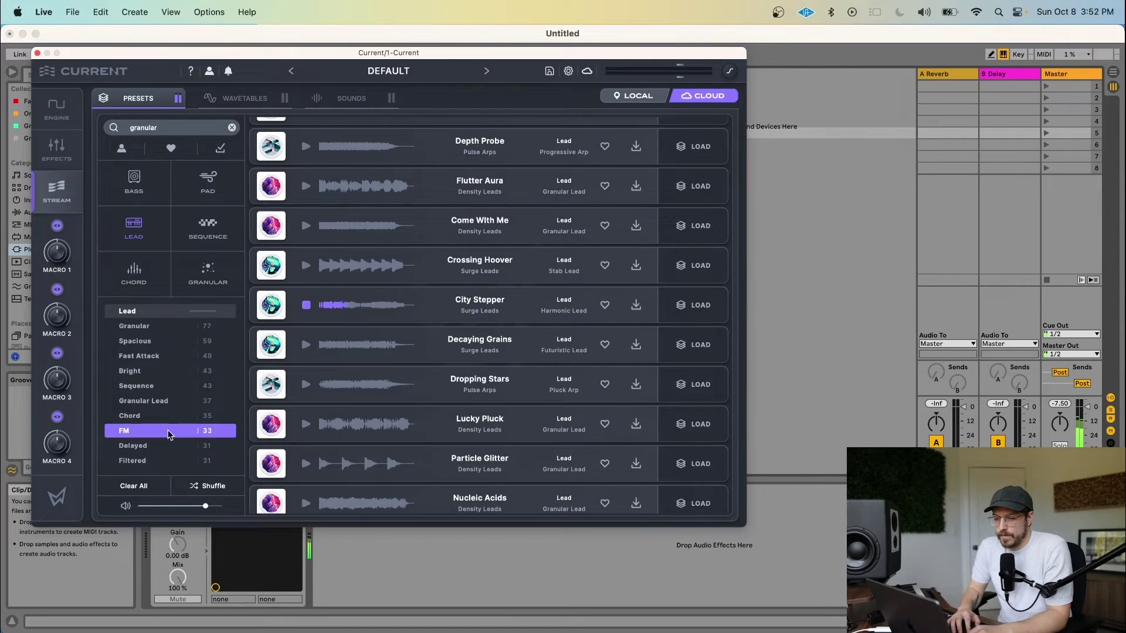
Clear all filters and preview the Rigid Neuro, Nylon Rattle 1 and Kicky cloud wavetables.
click(138, 485)
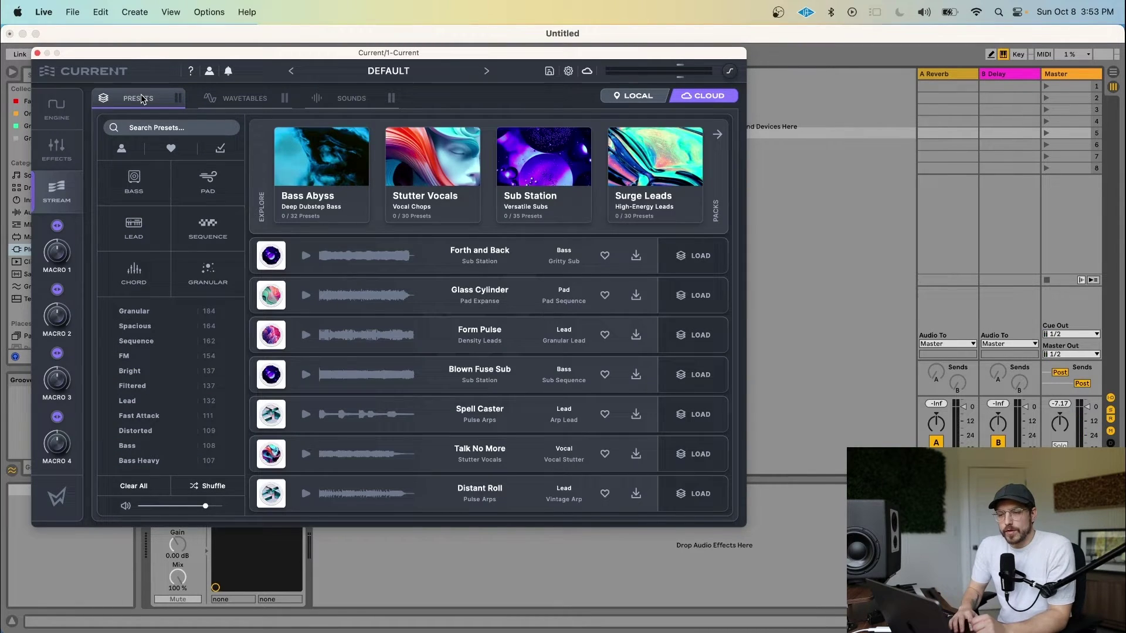
click(252, 100)
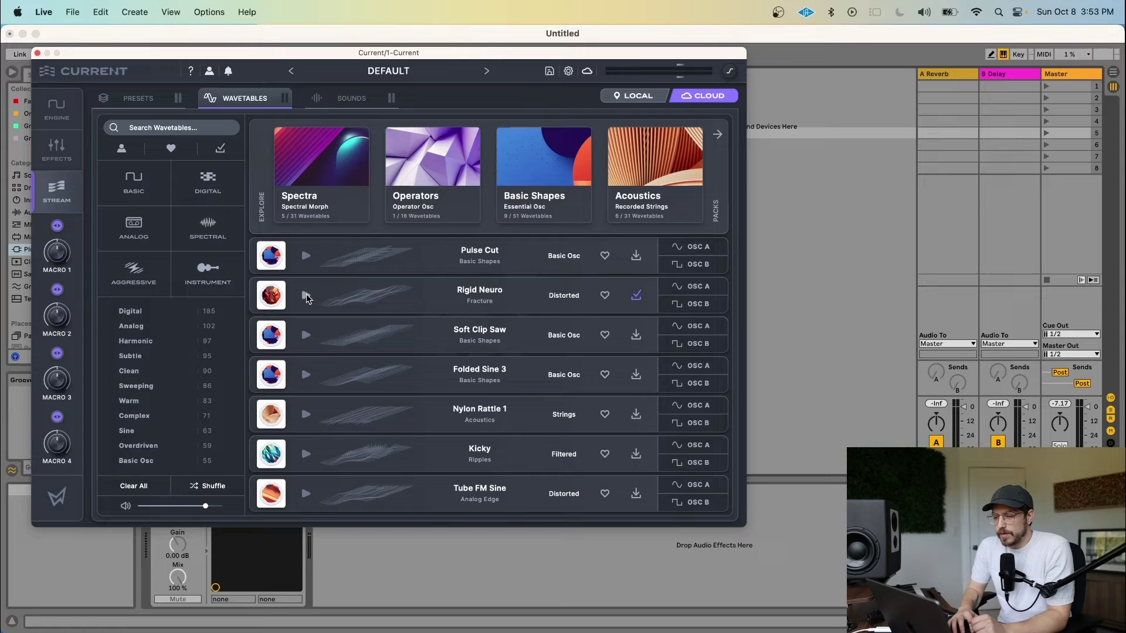
click(306, 295)
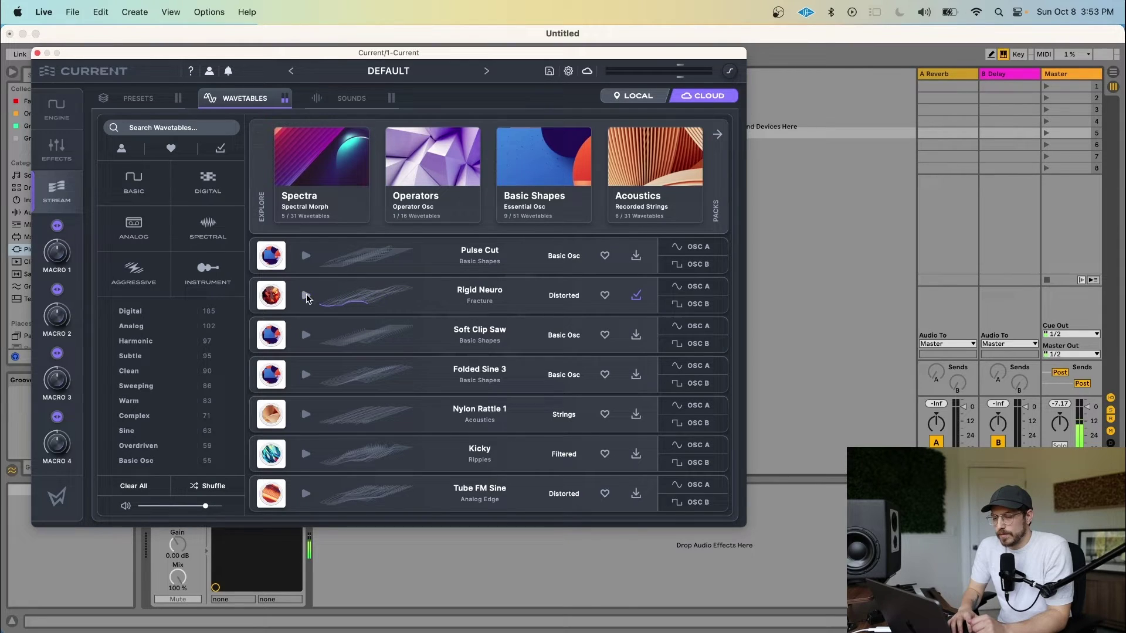
click(306, 414)
click(305, 454)
Browse the cloud Sounds library and preview the Meloncholy Feedback sound.
click(352, 98)
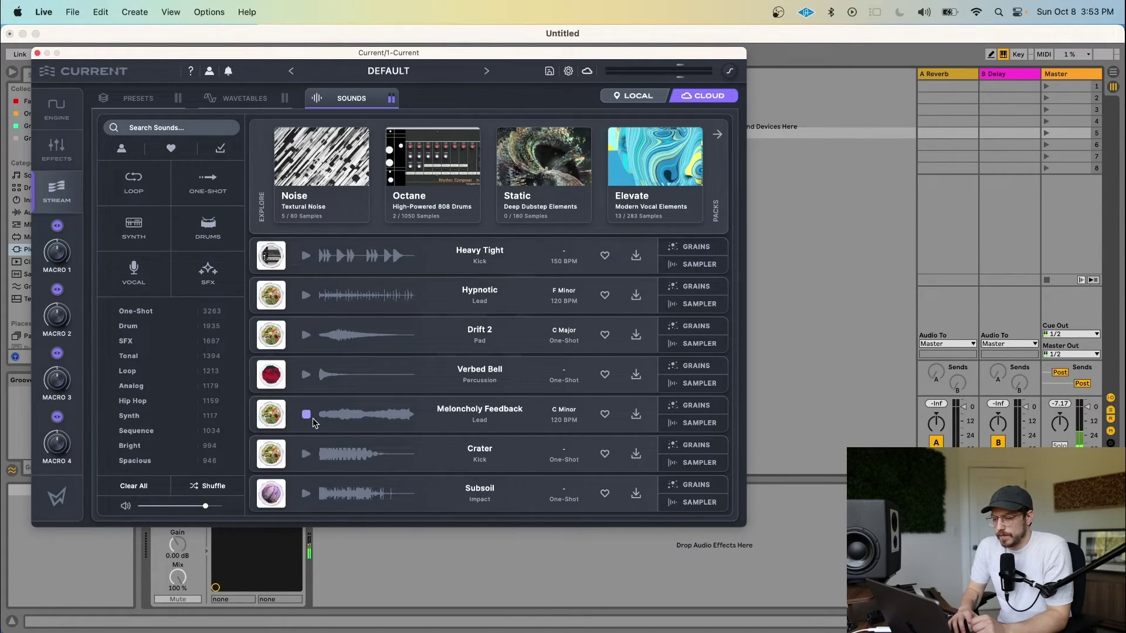
click(312, 417)
scroll(312, 417, down, 3)
scroll(312, 418, down, 5)
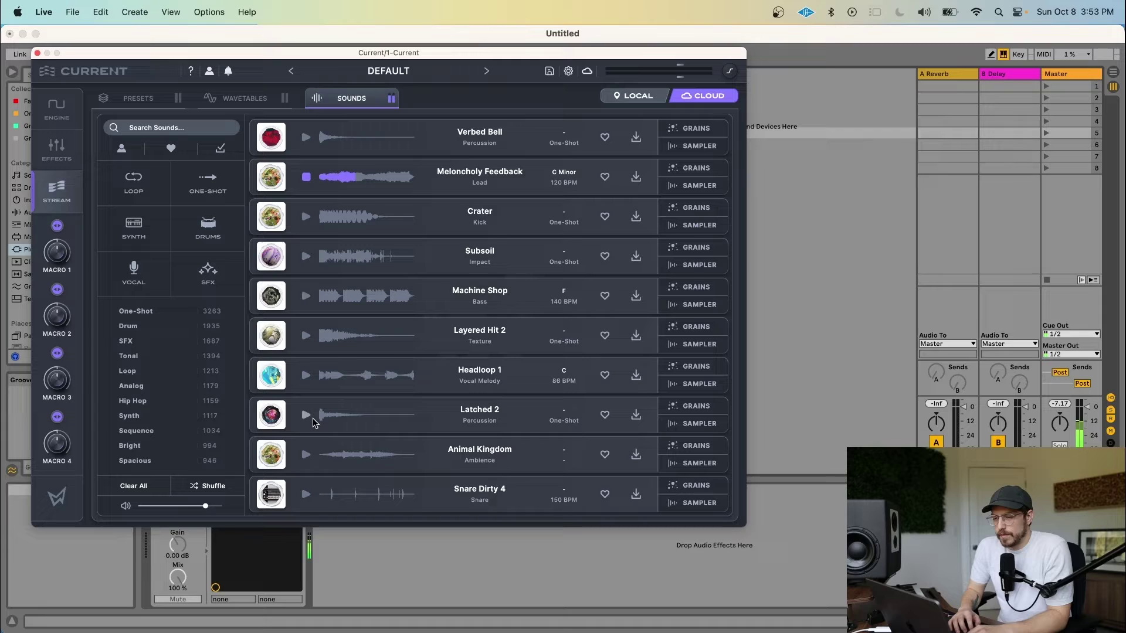
click(306, 179)
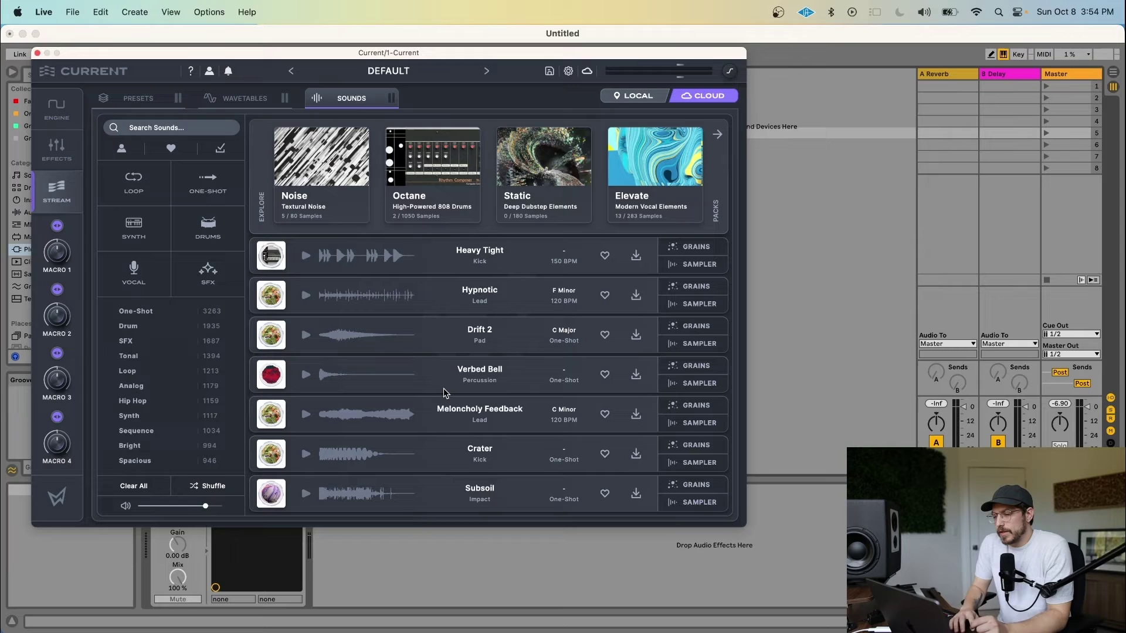
Return to the Engine page and show Sub | Sampler, peeking at the wavetable, sample and preset lists.
click(63, 114)
click(209, 120)
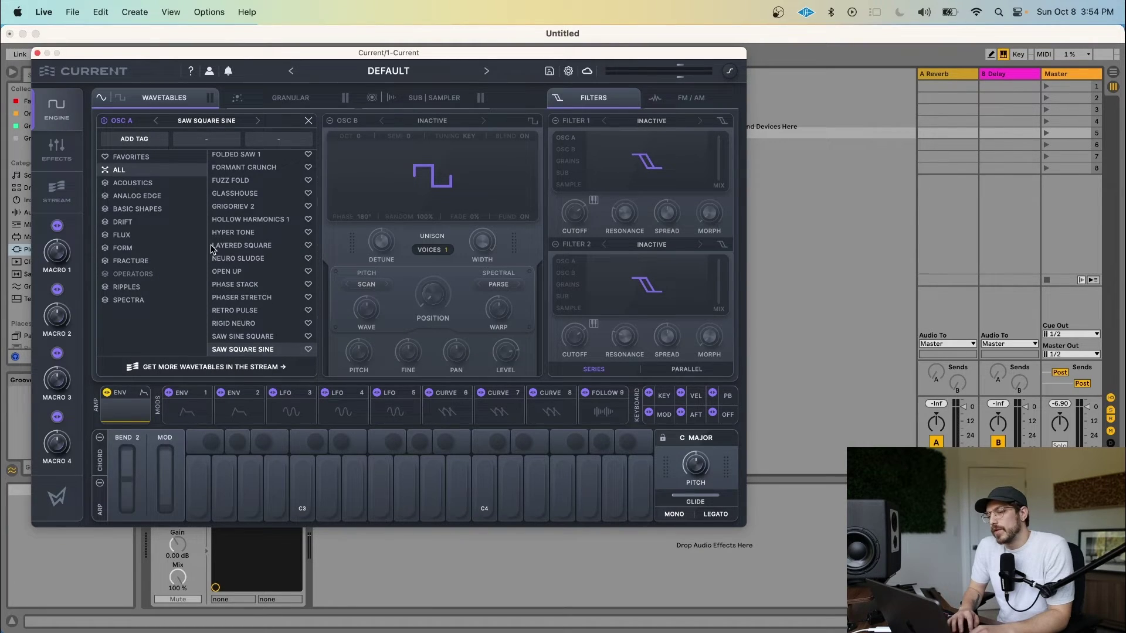
click(204, 121)
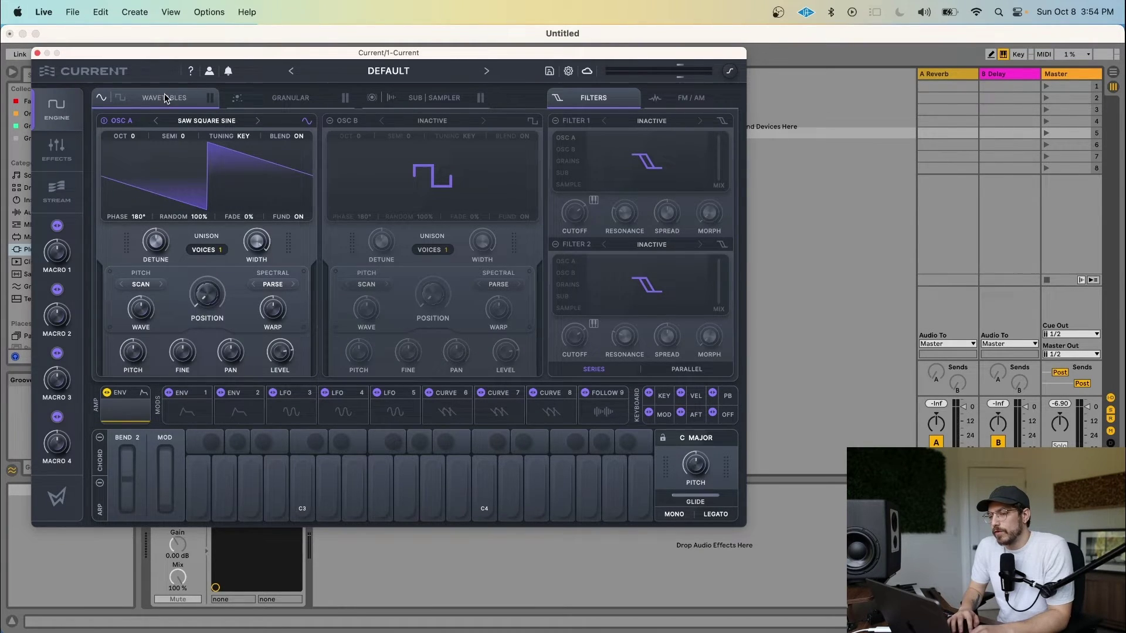
click(433, 97)
click(431, 122)
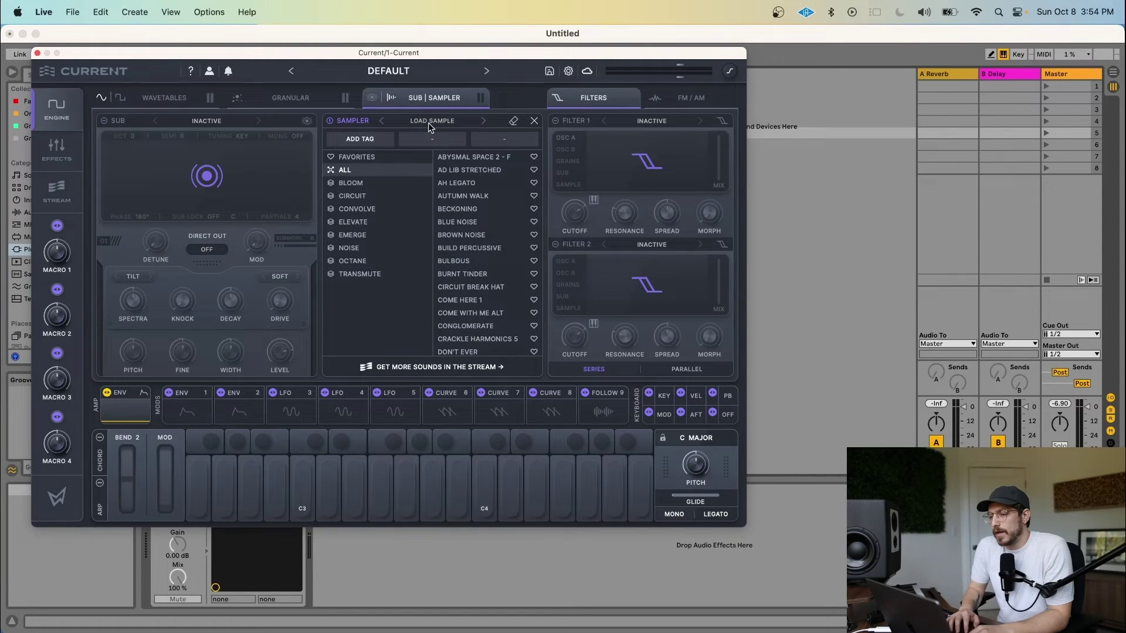
click(431, 121)
click(388, 71)
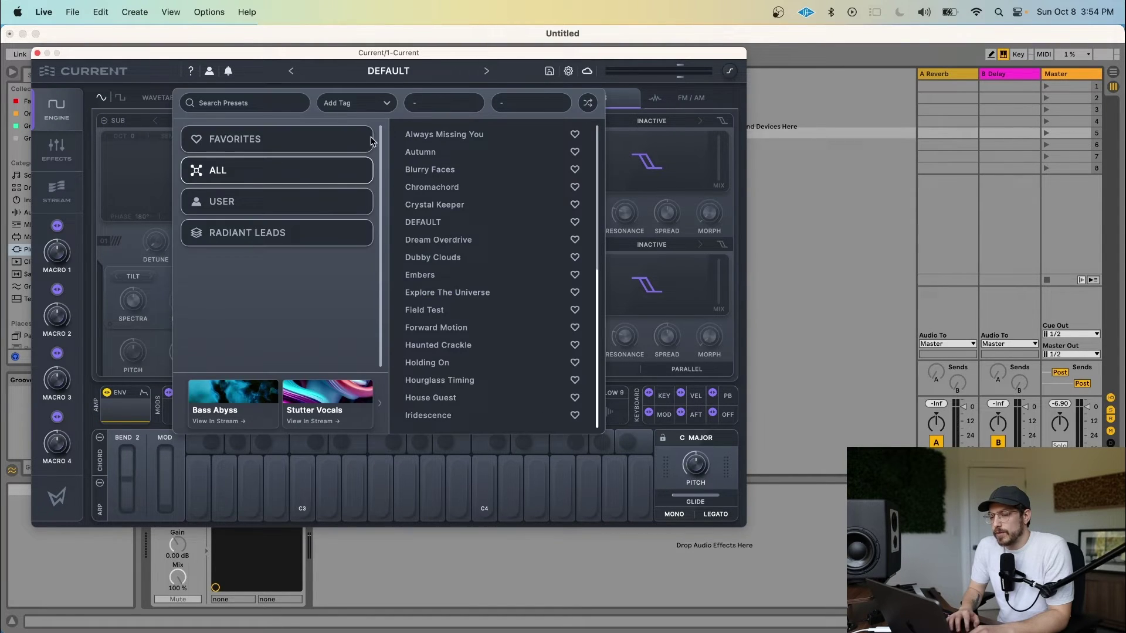
click(375, 71)
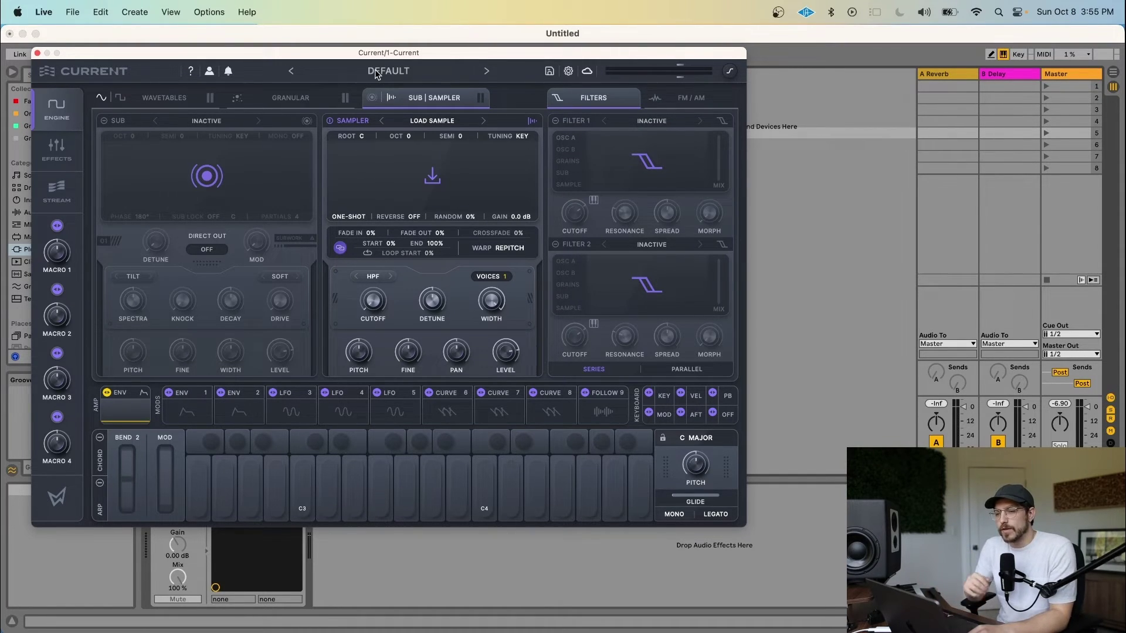
Step oscillator A's wavetable forward until it reaches Analog Folded Sine 2.
click(164, 97)
click(206, 120)
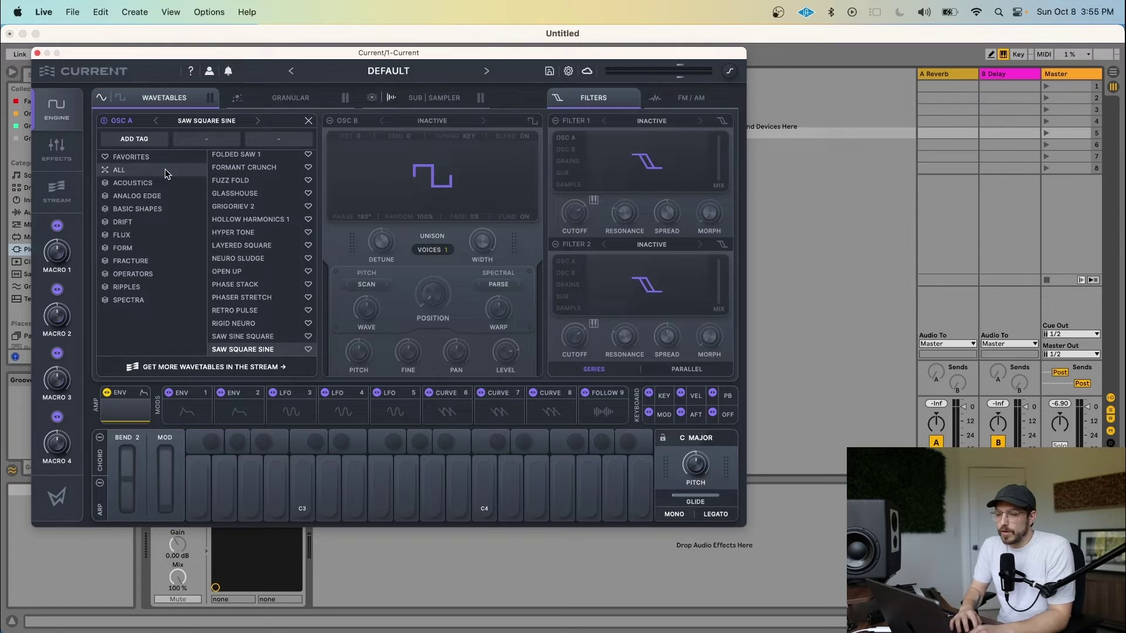
click(258, 121)
click(258, 120)
click(259, 120)
click(258, 120)
click(259, 120)
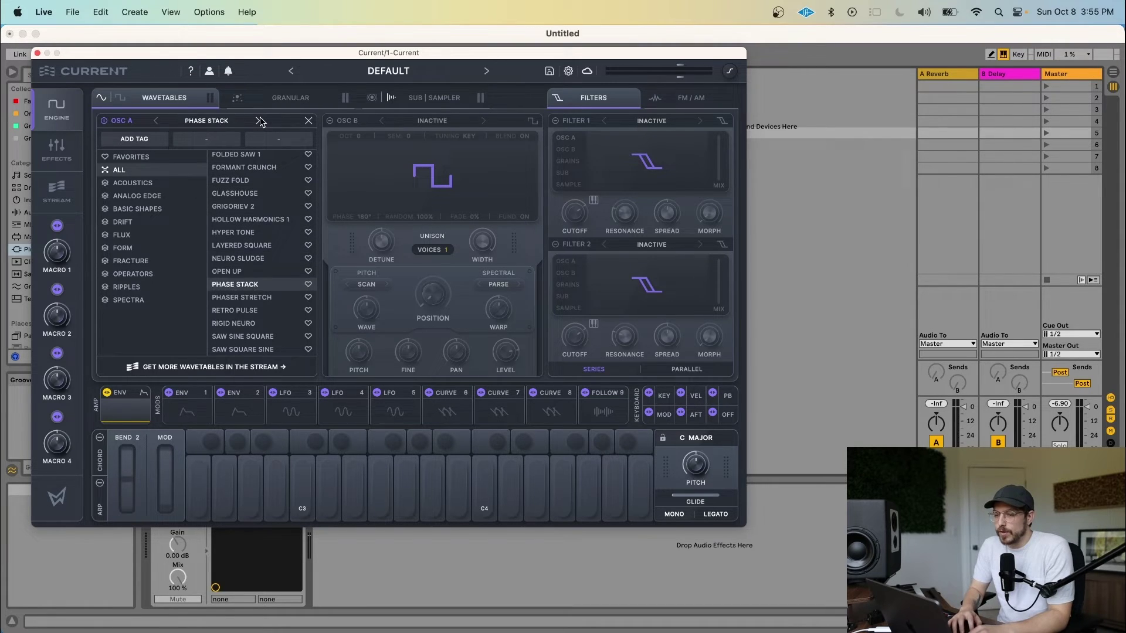
click(259, 121)
click(259, 120)
click(258, 121)
click(259, 120)
click(258, 120)
click(258, 121)
click(258, 121)
click(259, 121)
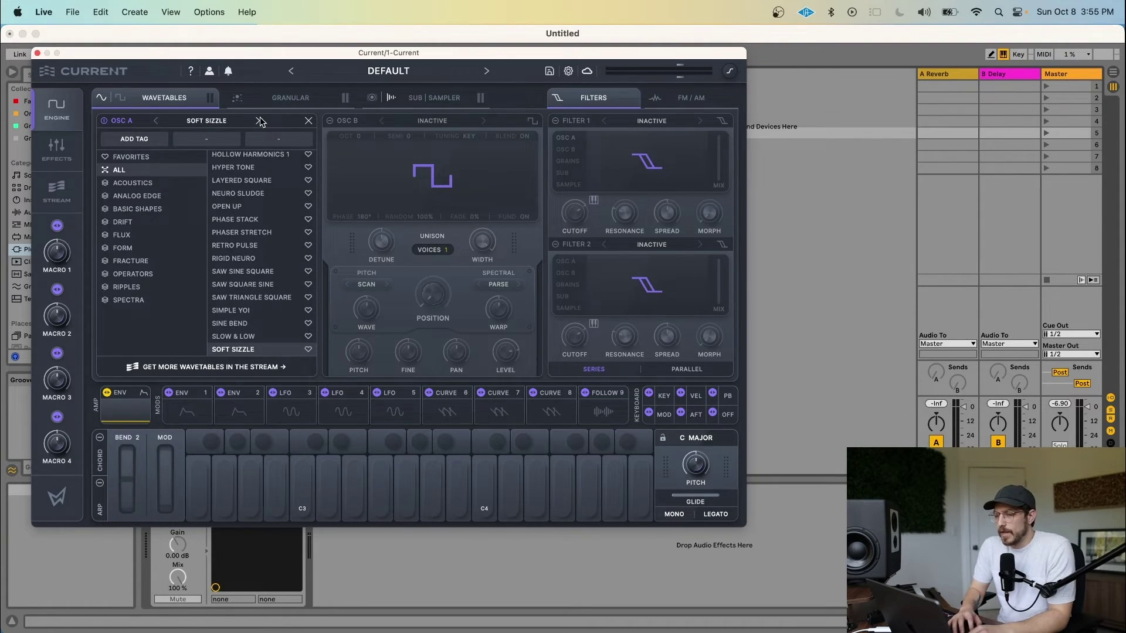
click(259, 120)
click(259, 121)
Try the STRINGS, FLUX and DRIFT wavetable filters, load the wavetable, and open the Sounds library.
click(132, 139)
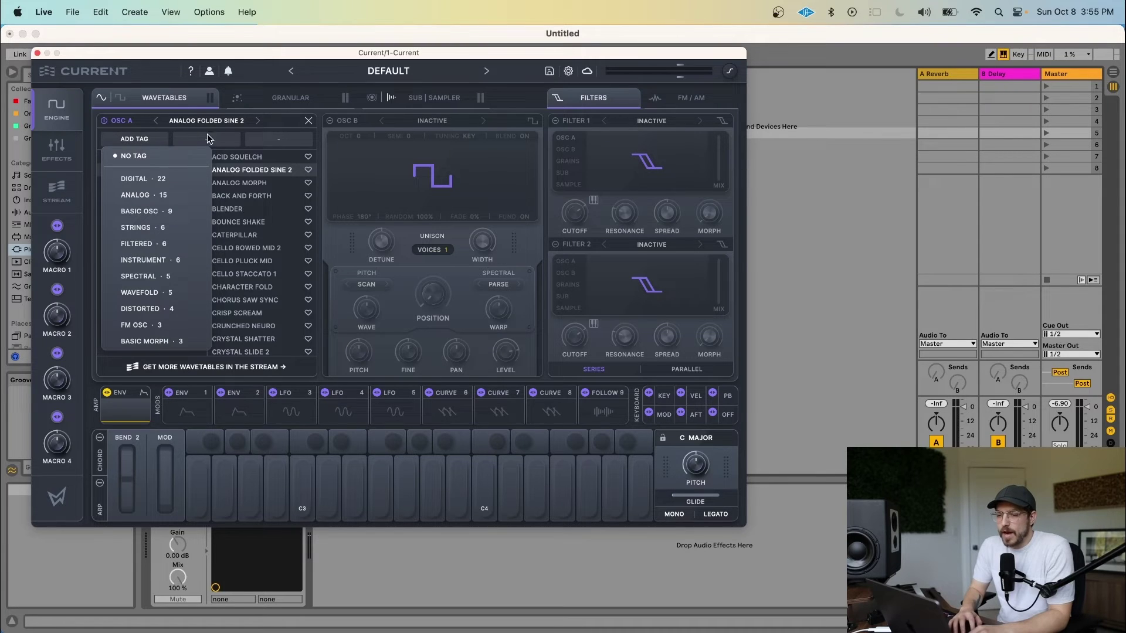
click(135, 228)
click(203, 141)
click(203, 142)
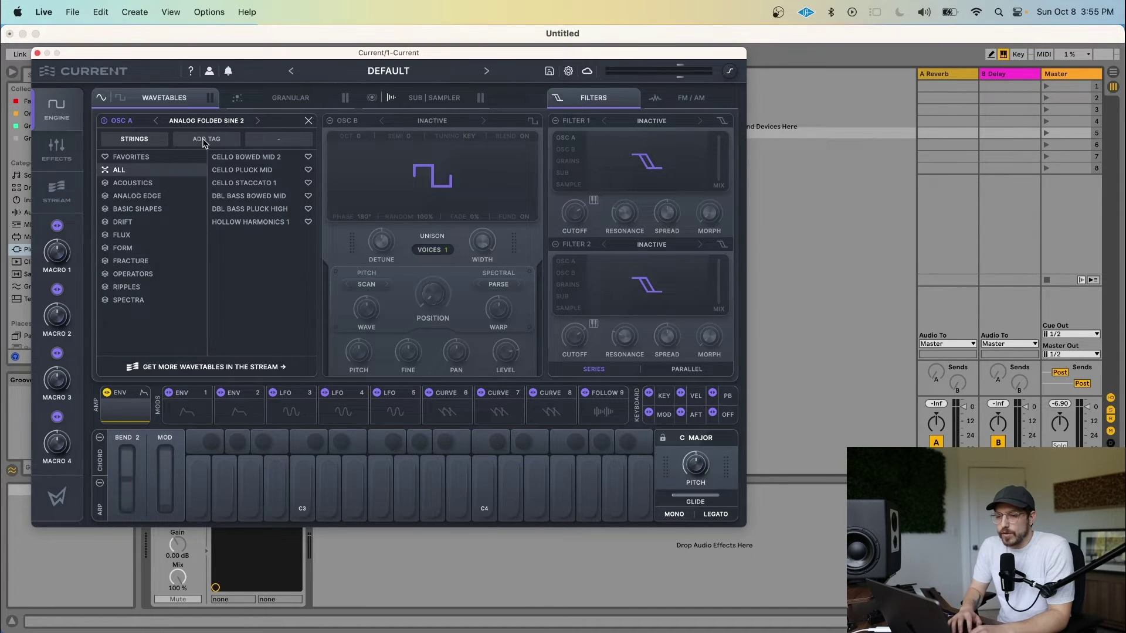
click(134, 139)
click(134, 154)
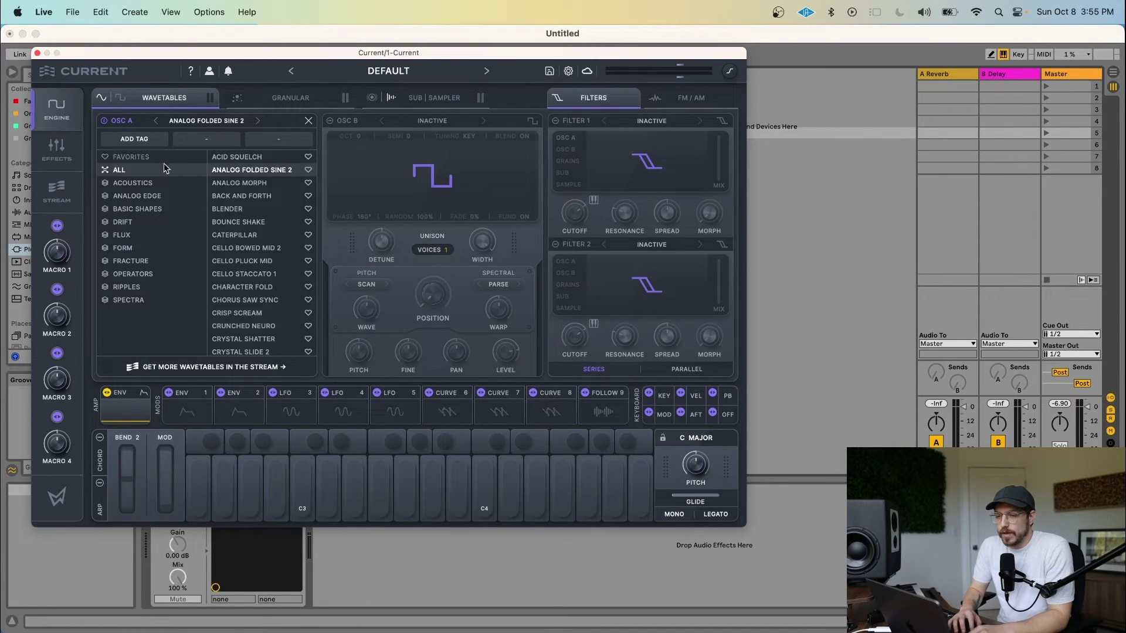
click(122, 237)
click(124, 221)
click(307, 120)
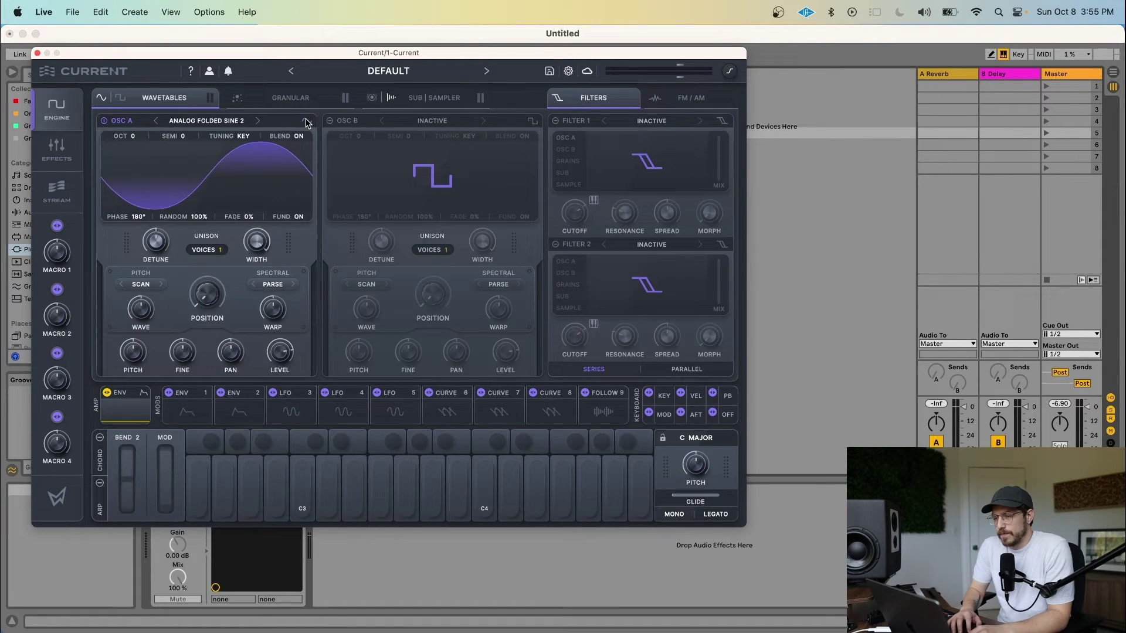
click(306, 121)
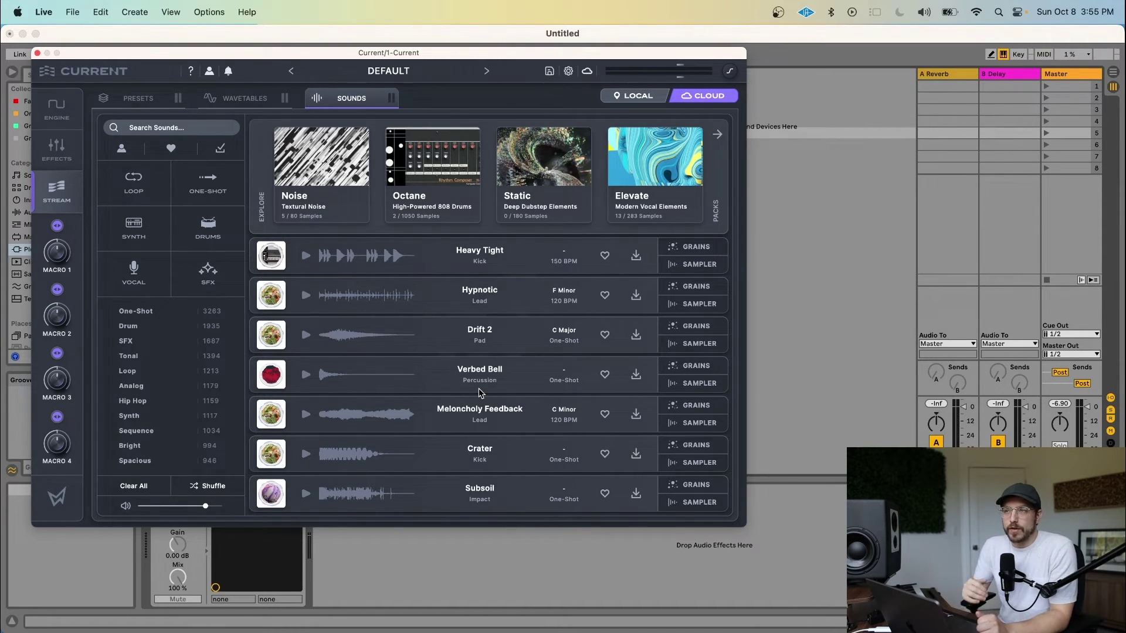
Open the Stutter Vocals pack in the streamed preset library.
scroll(478, 388, down, 4)
click(147, 99)
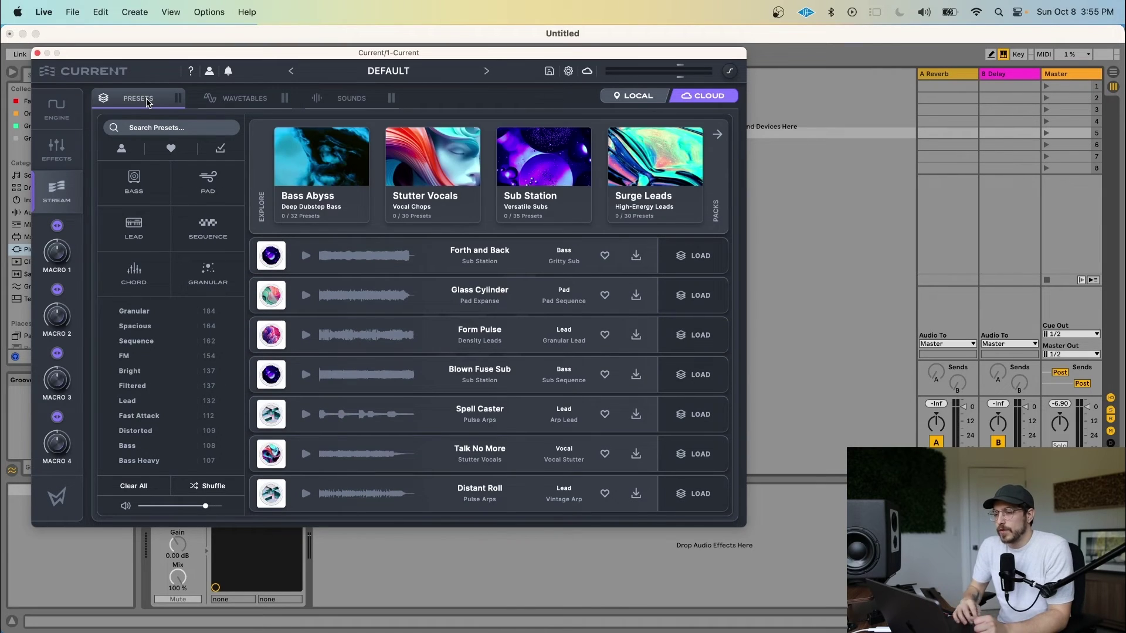
click(451, 182)
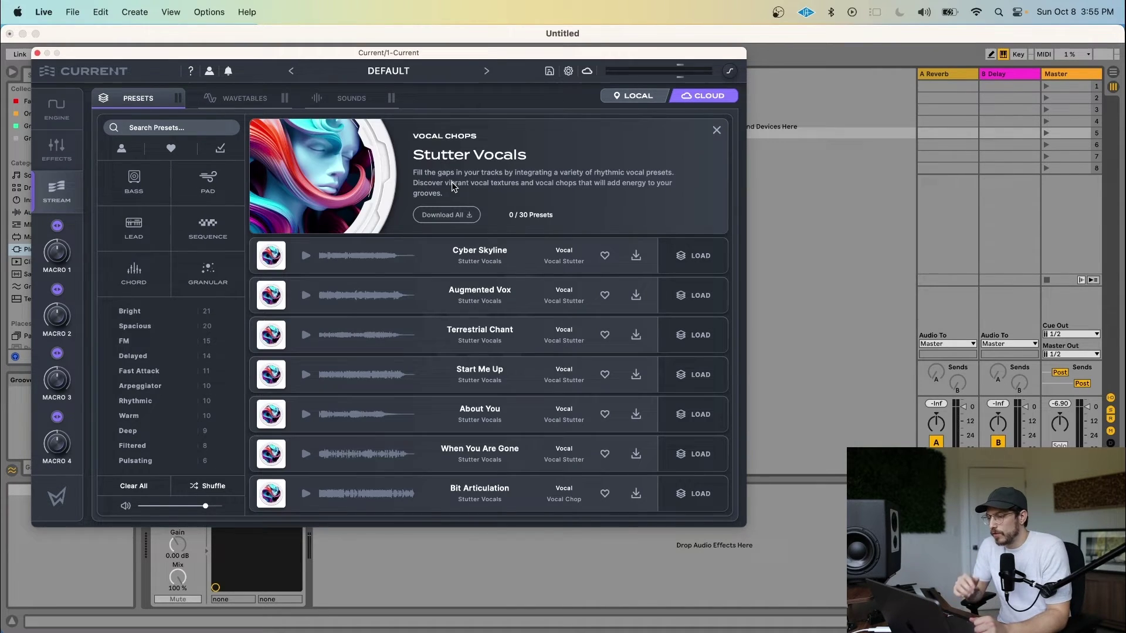
scroll(378, 334, down, 2)
Preview Start Me Up and About You, then download and load Start Me Up.
click(305, 329)
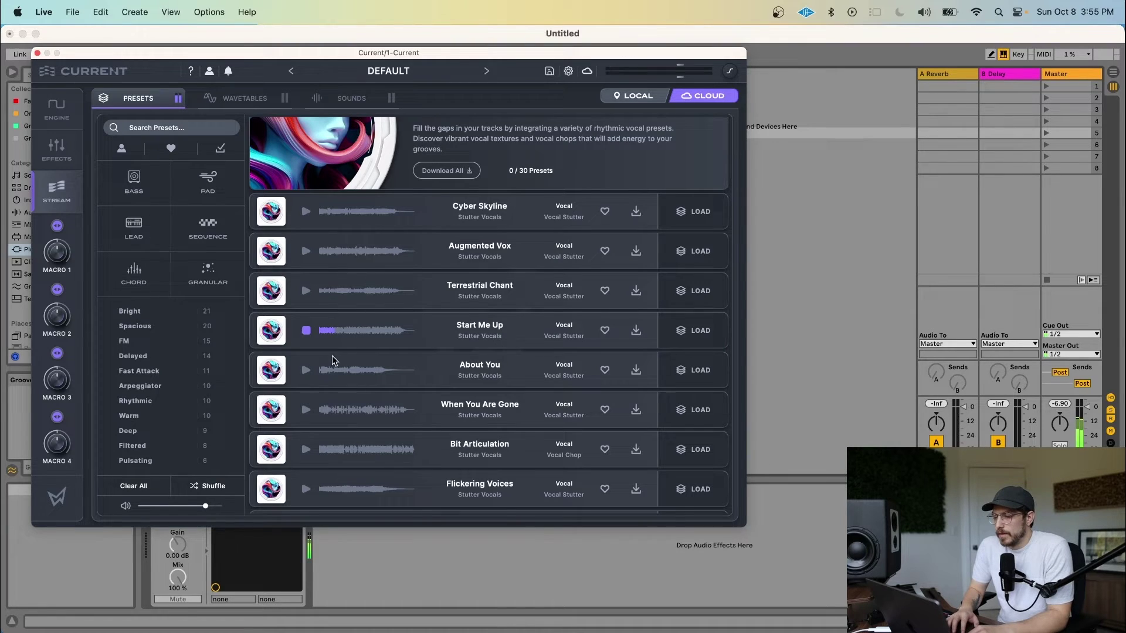
click(305, 370)
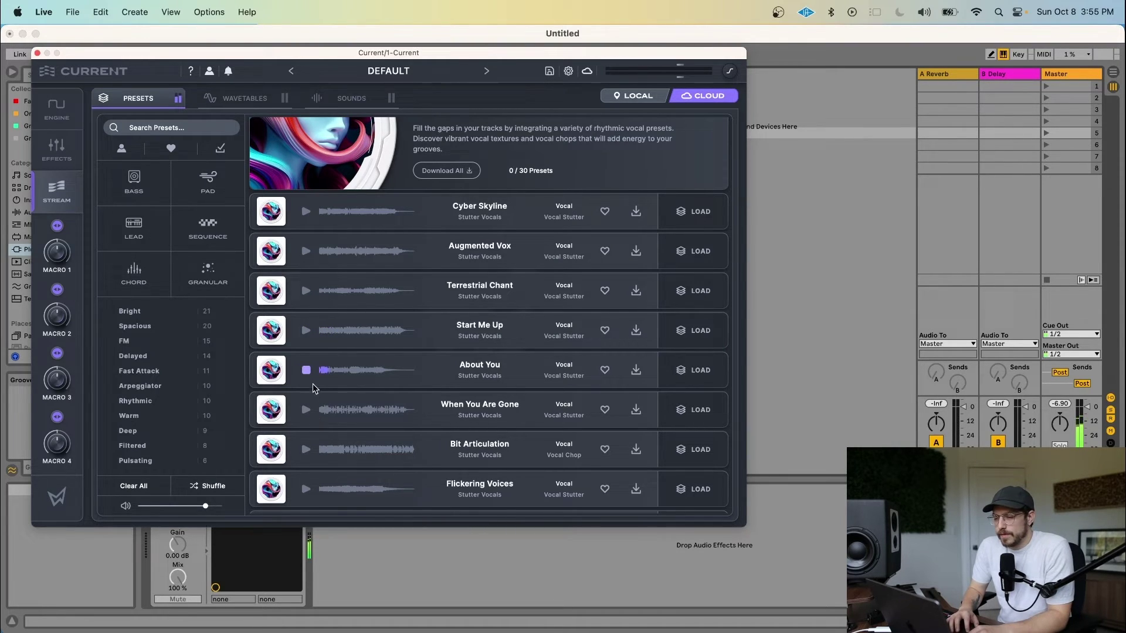
click(306, 370)
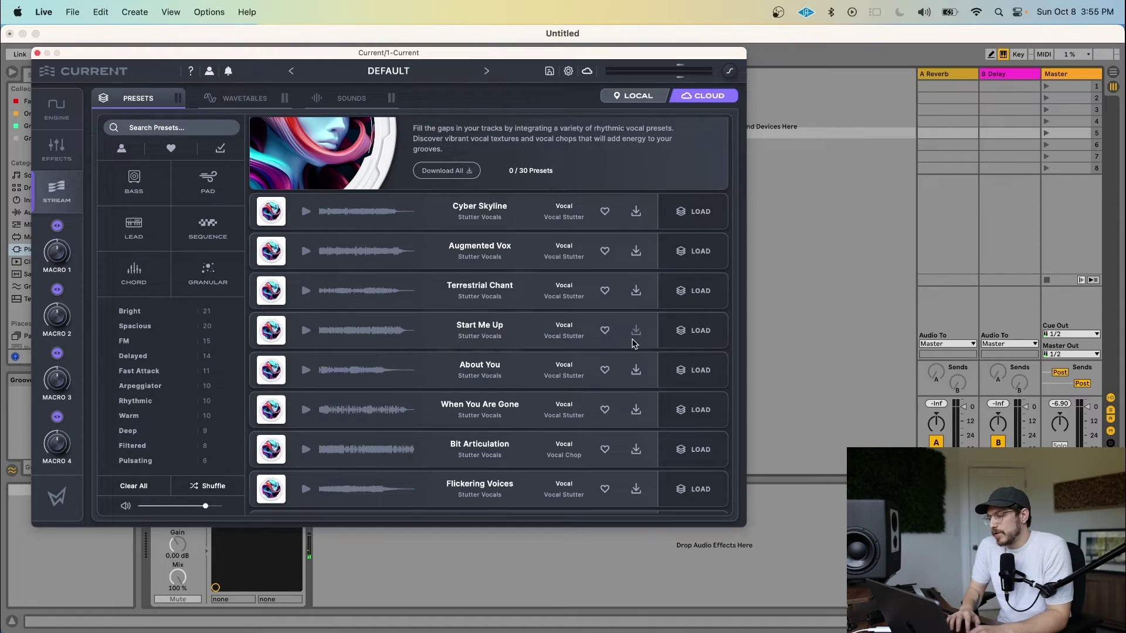
click(632, 358)
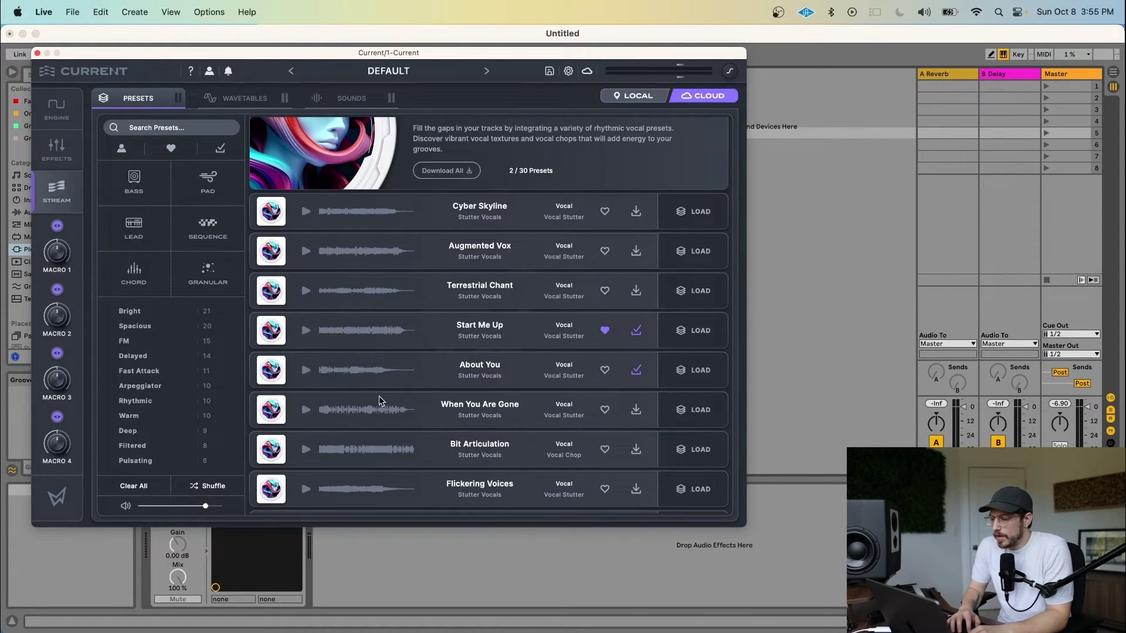
click(696, 330)
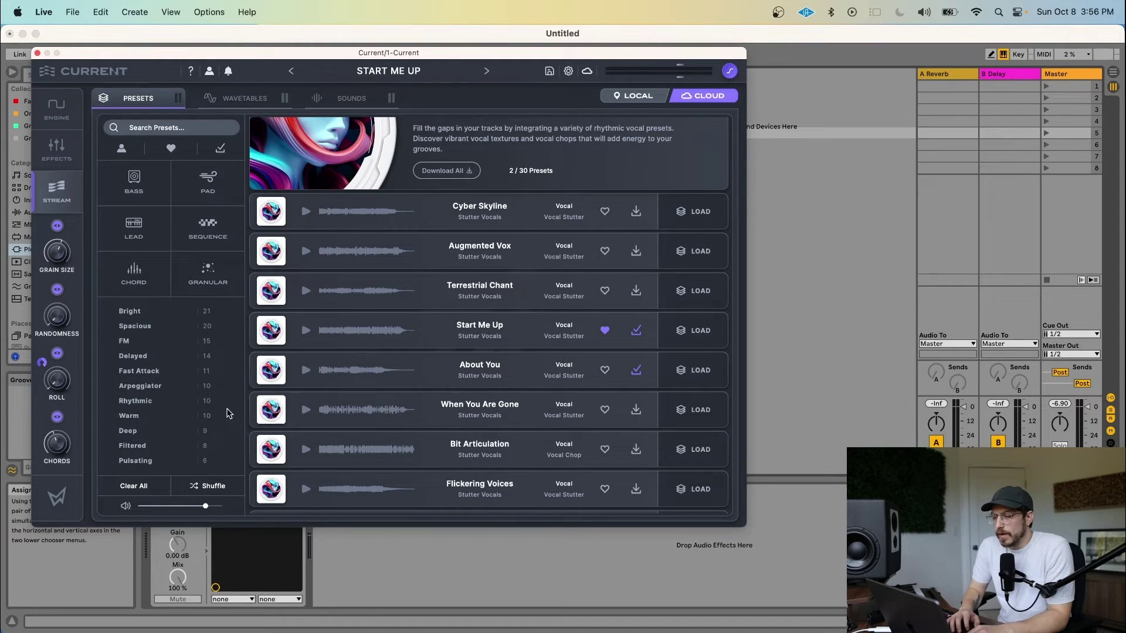
Toggle the Start Me Up Grain Size, Randomness, Roll and Chords macros.
click(56, 225)
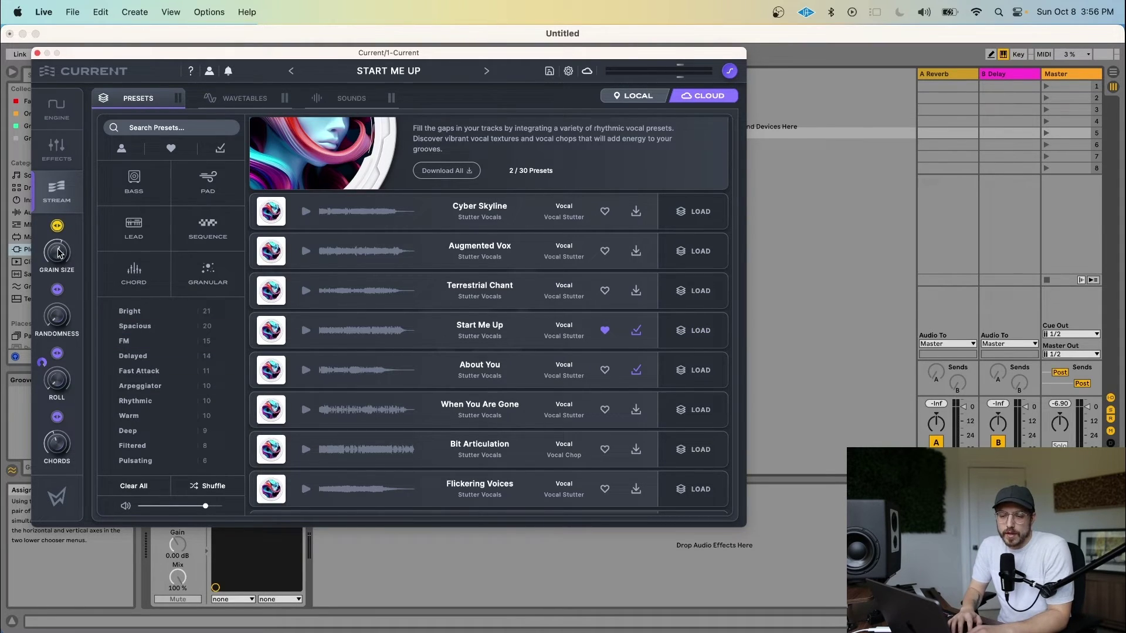
click(57, 289)
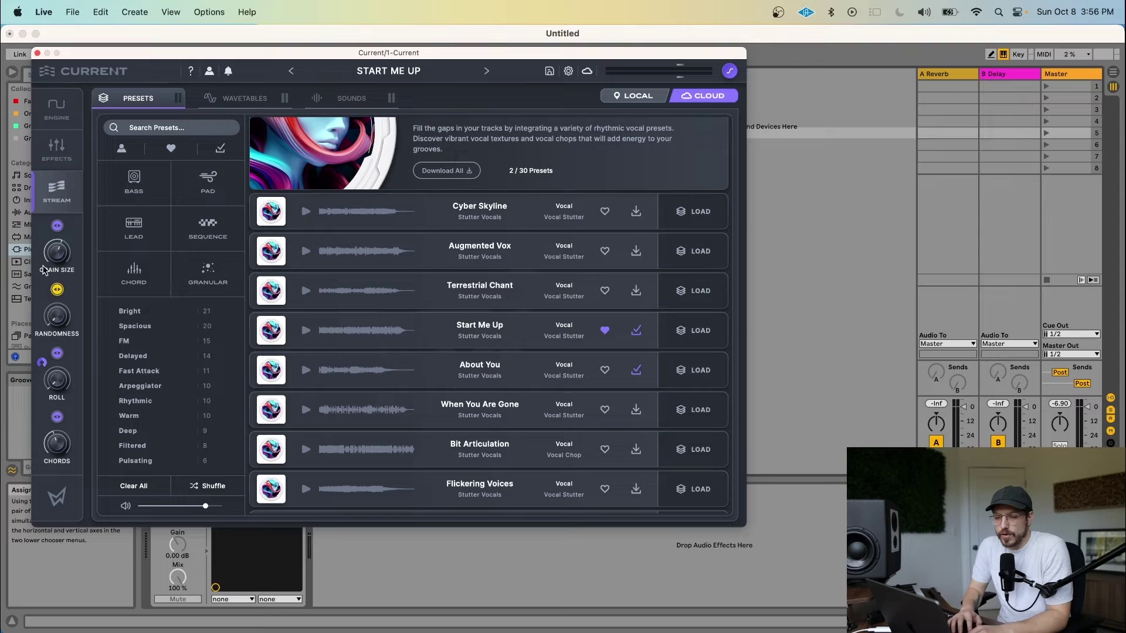
click(57, 225)
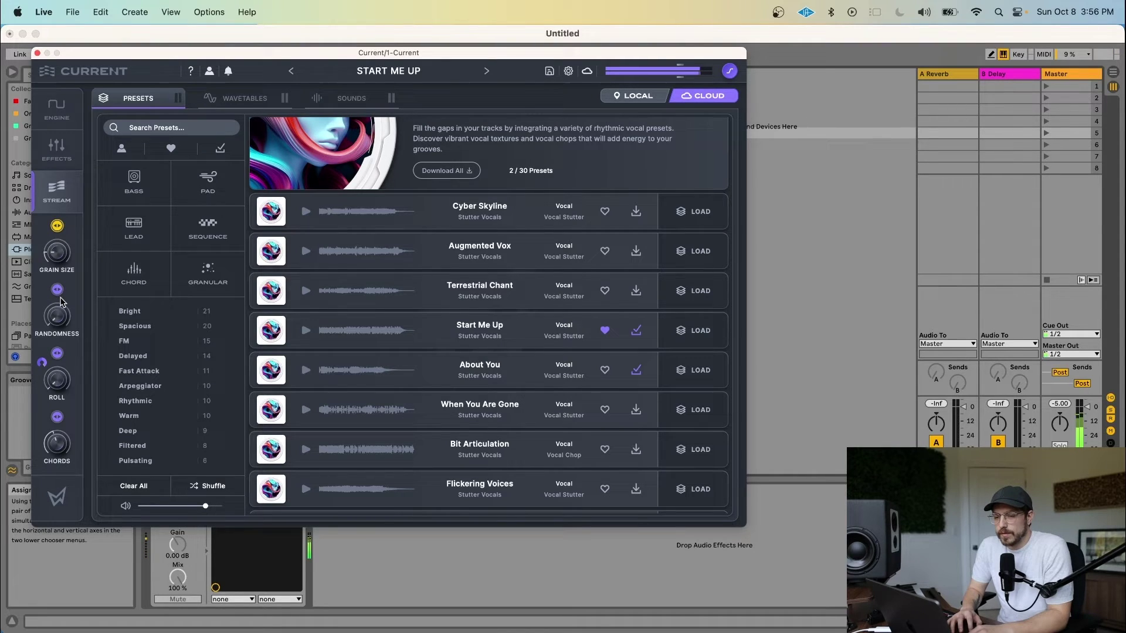
click(56, 289)
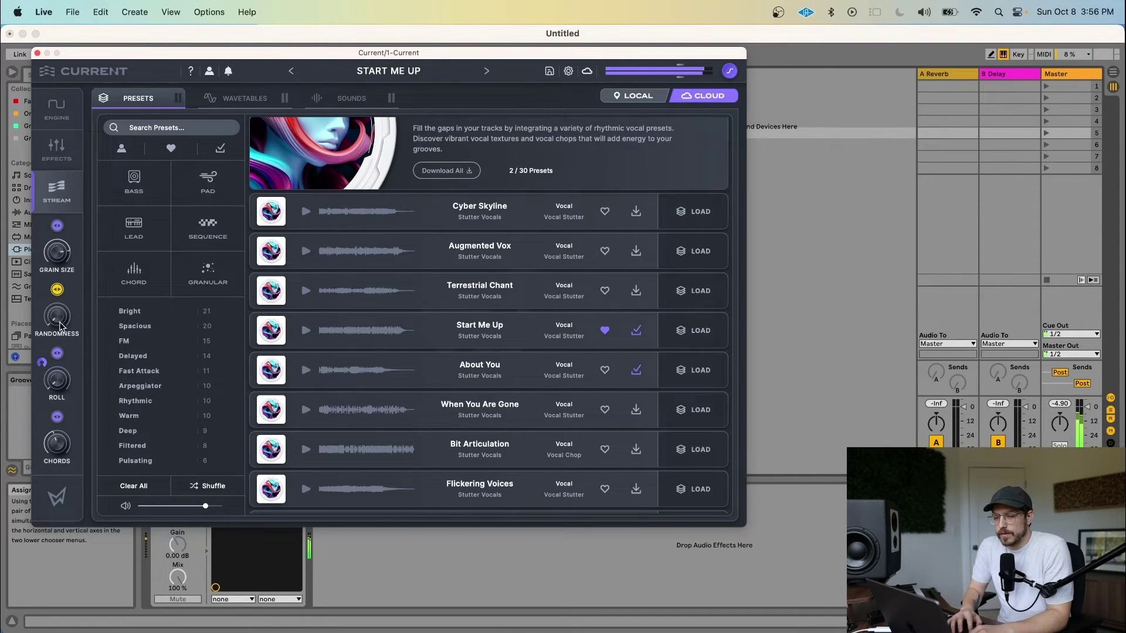
click(56, 225)
click(58, 289)
click(56, 353)
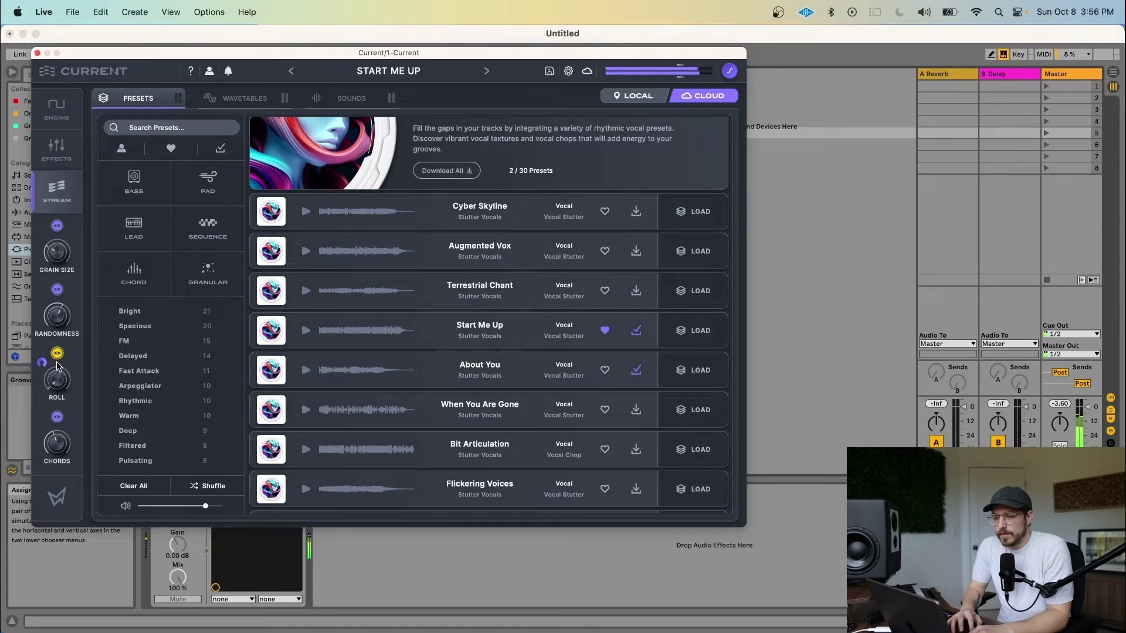
click(57, 417)
Load the Lush Stepper preset and try its Scatter and Dirt macros.
click(57, 225)
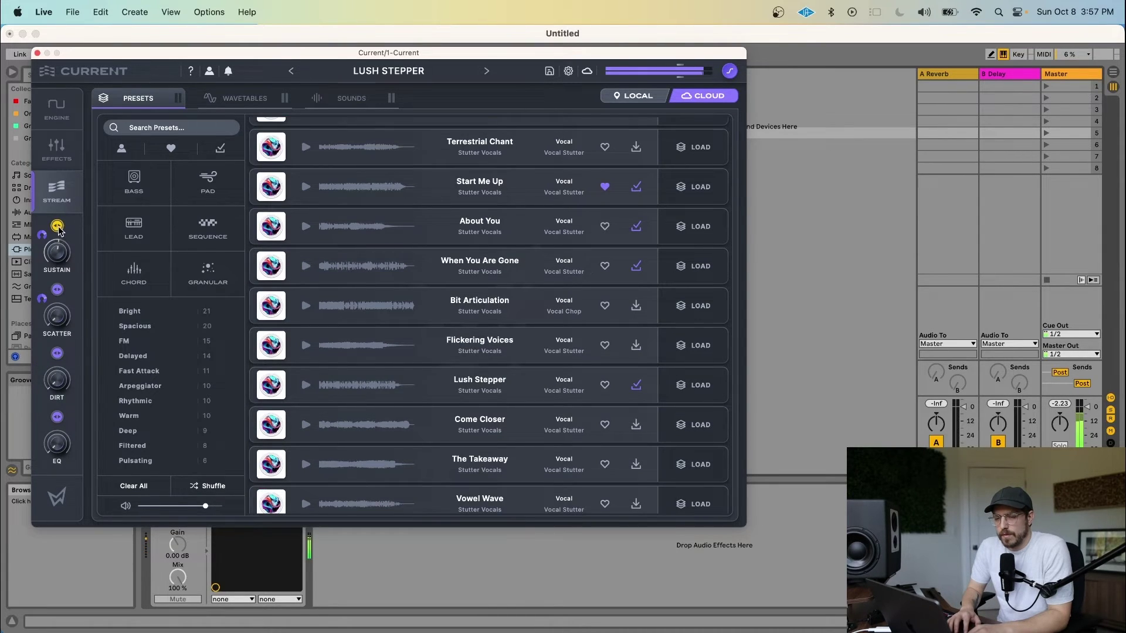
click(59, 290)
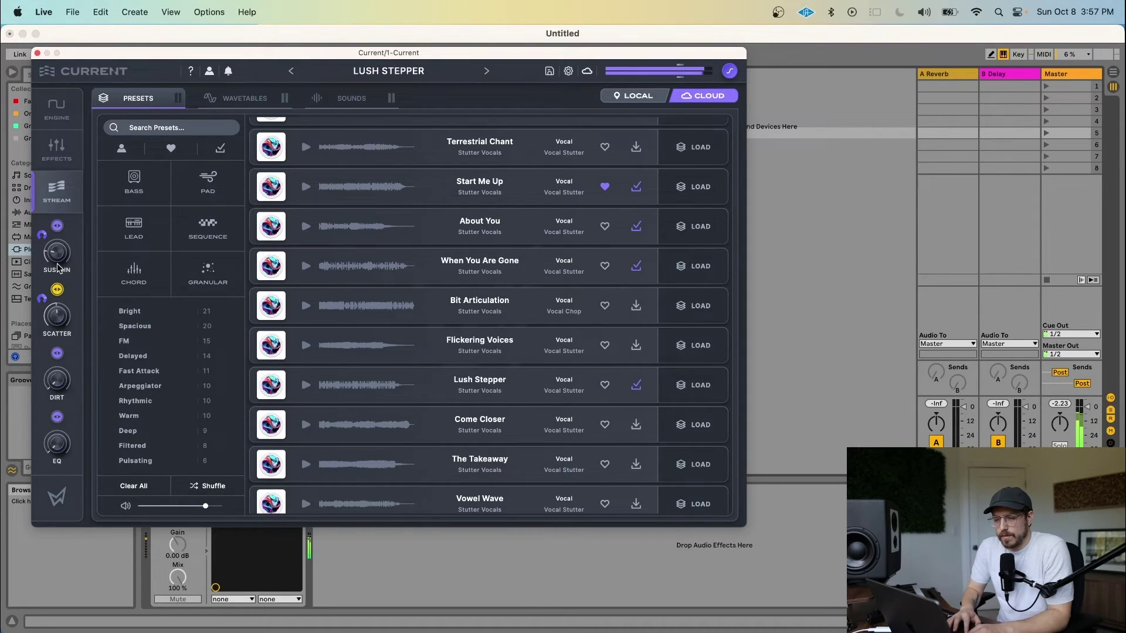
click(57, 353)
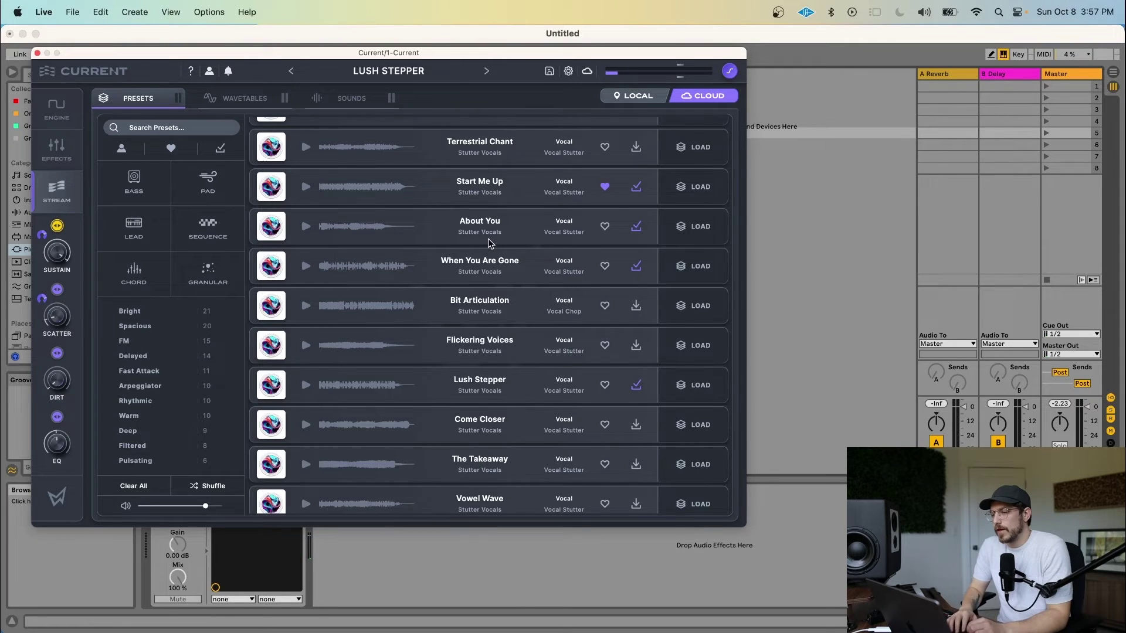
Download every preset in the Stutter Vocals pack and close the pack page.
scroll(488, 243, up, 5)
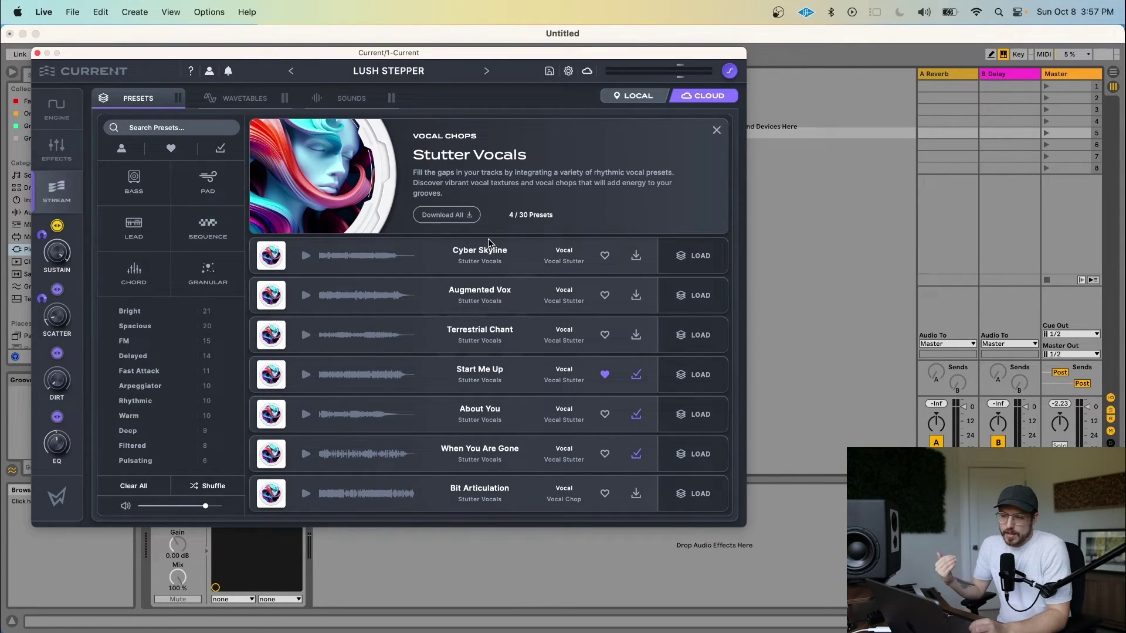
click(456, 214)
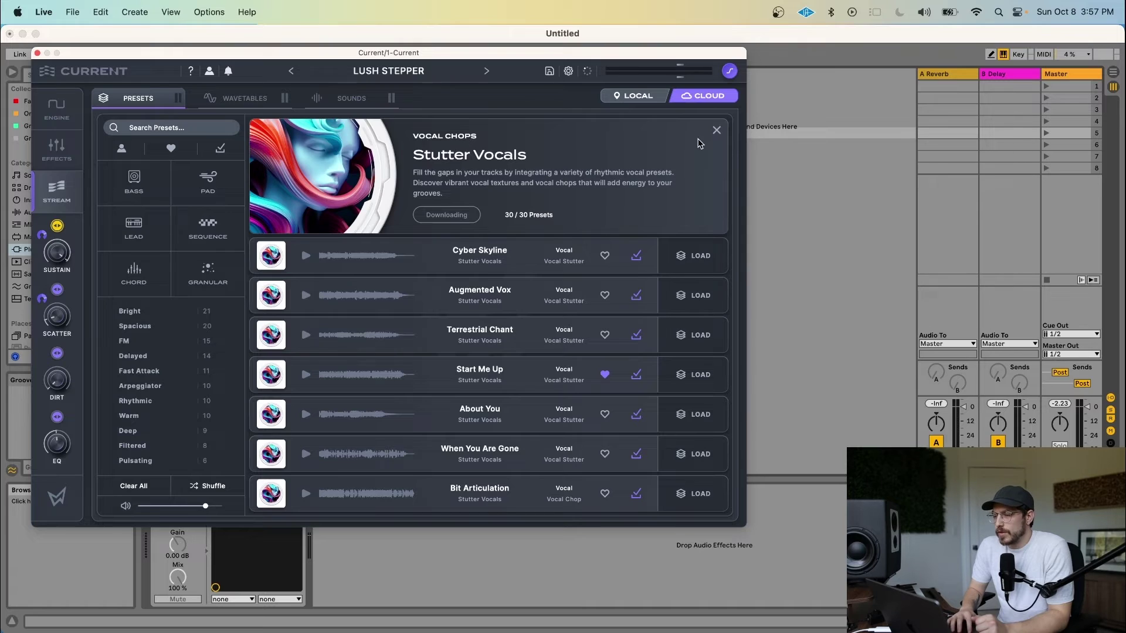
click(716, 130)
Audition Stutter Vocals presets Come Closer and Muted Symphony, then load Radiant Leads' Postcard Nostalgia.
click(58, 108)
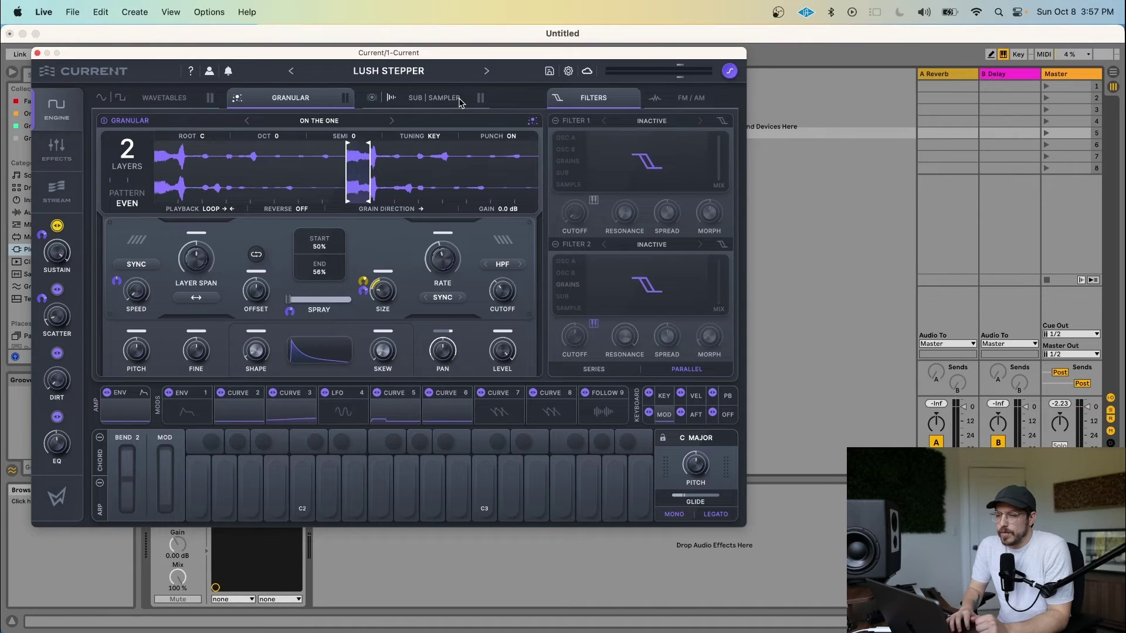
click(387, 72)
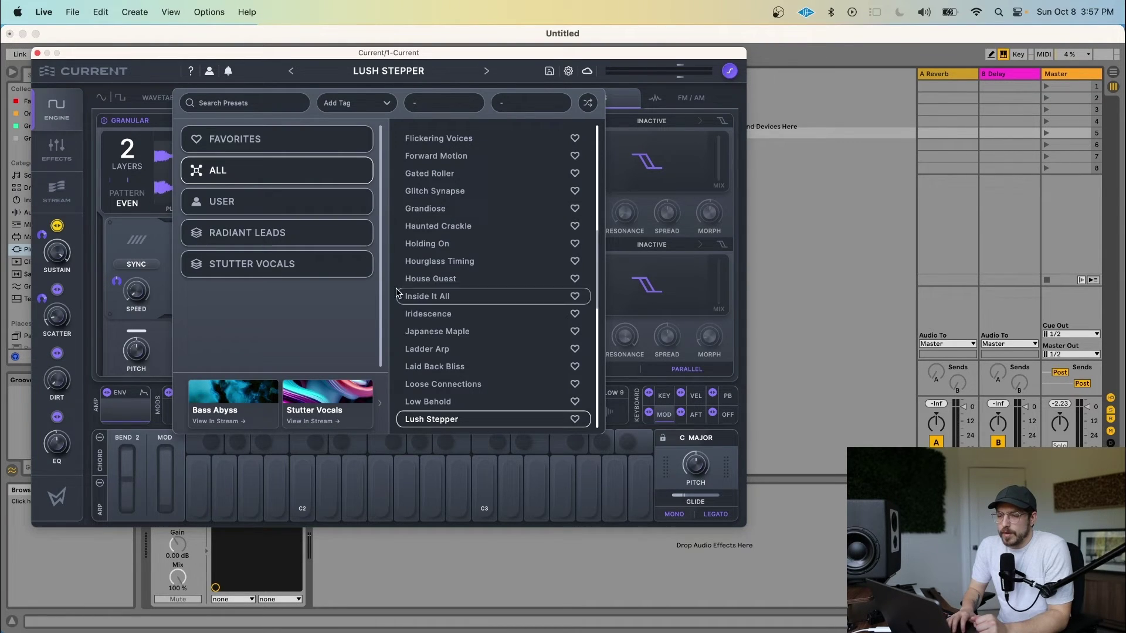
click(301, 265)
scroll(468, 289, up, 5)
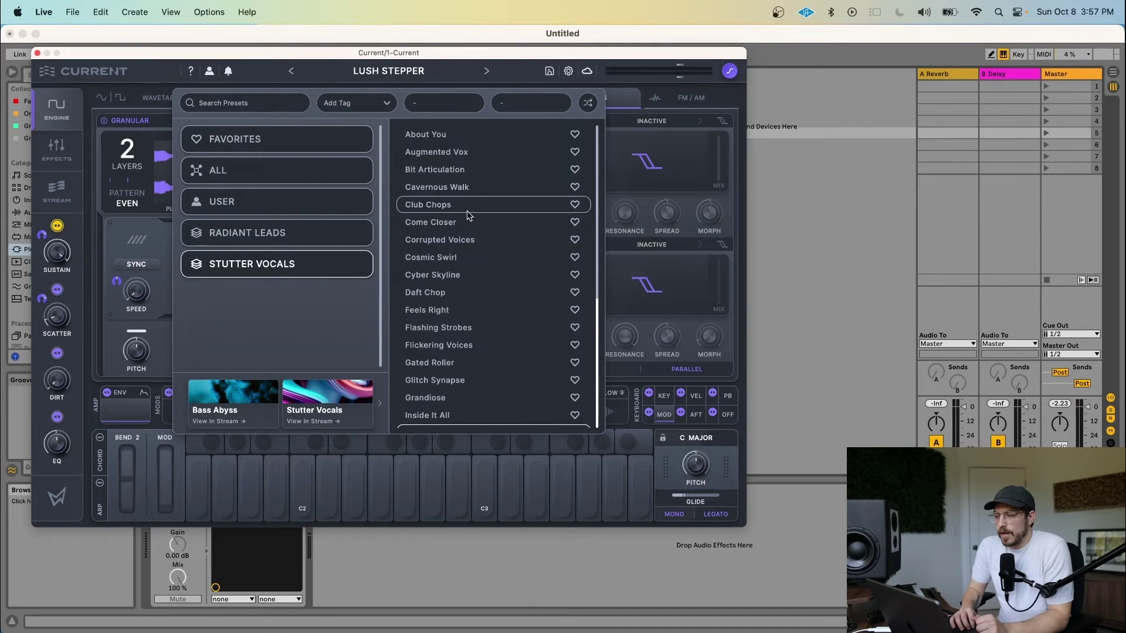
click(501, 222)
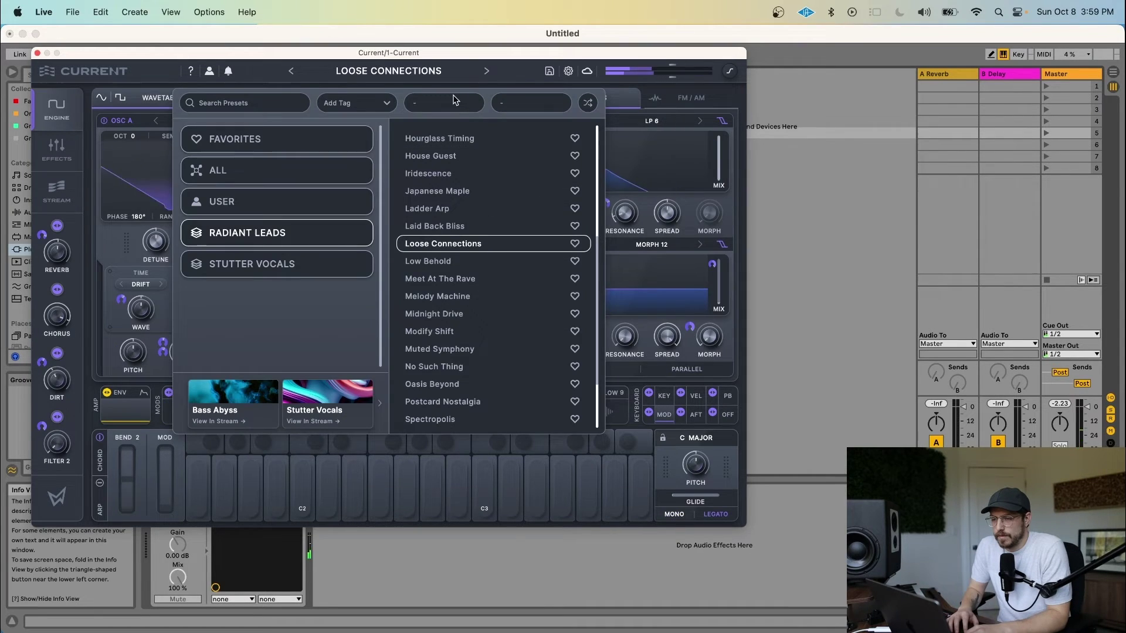
scroll(454, 261, down, 3)
click(453, 261)
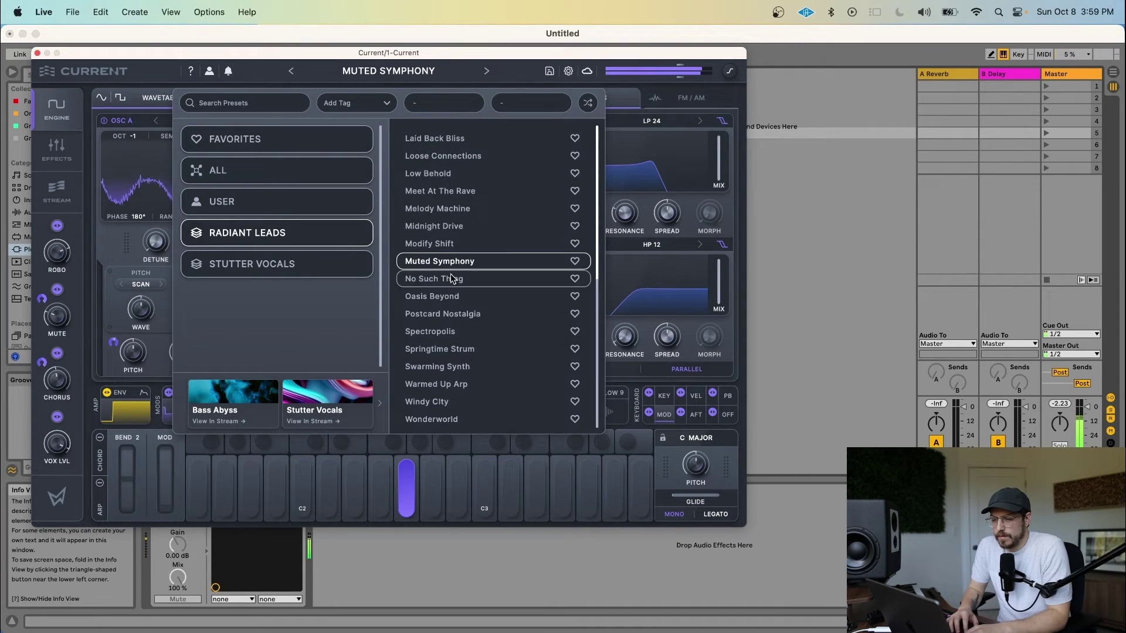
click(453, 314)
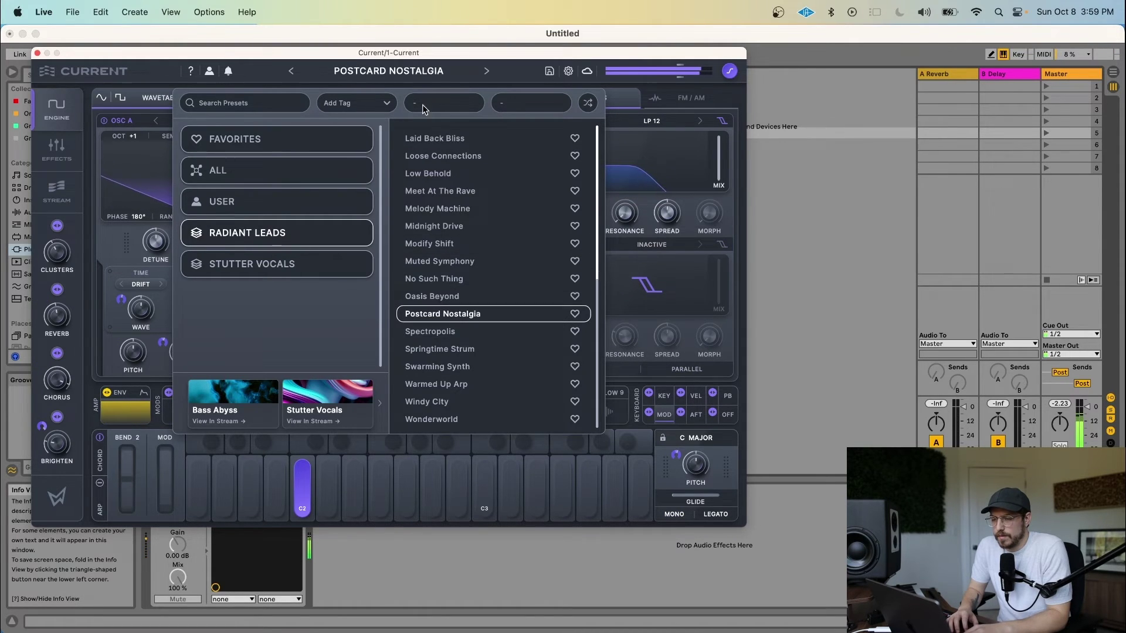
click(408, 72)
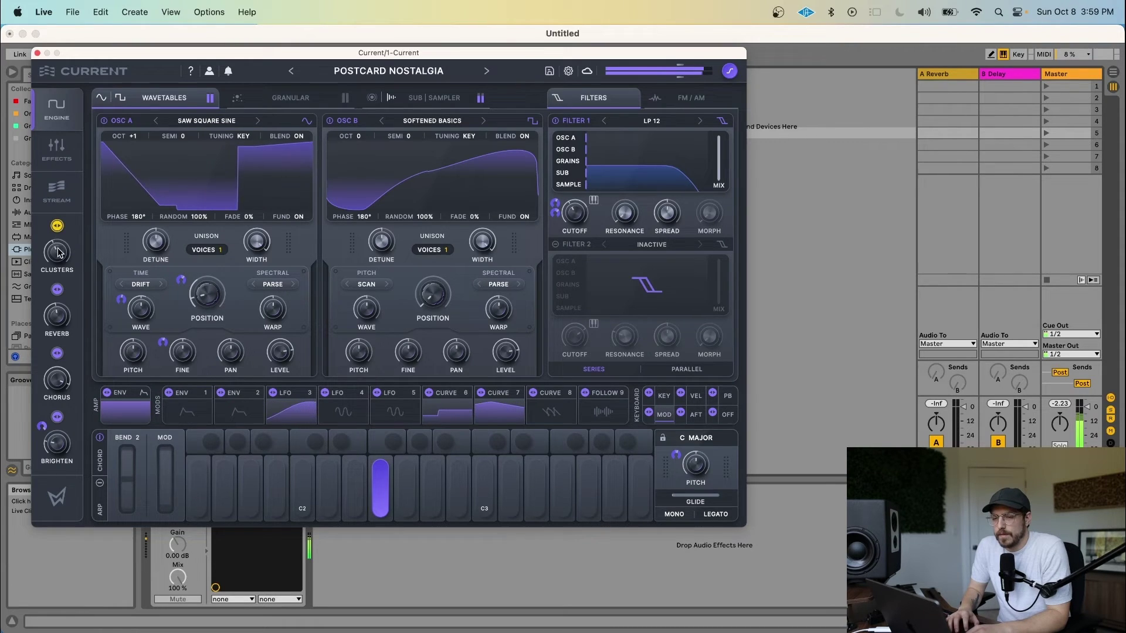
Play a test note, then set the keyboard key to F and the scale to Minor.
key(a)
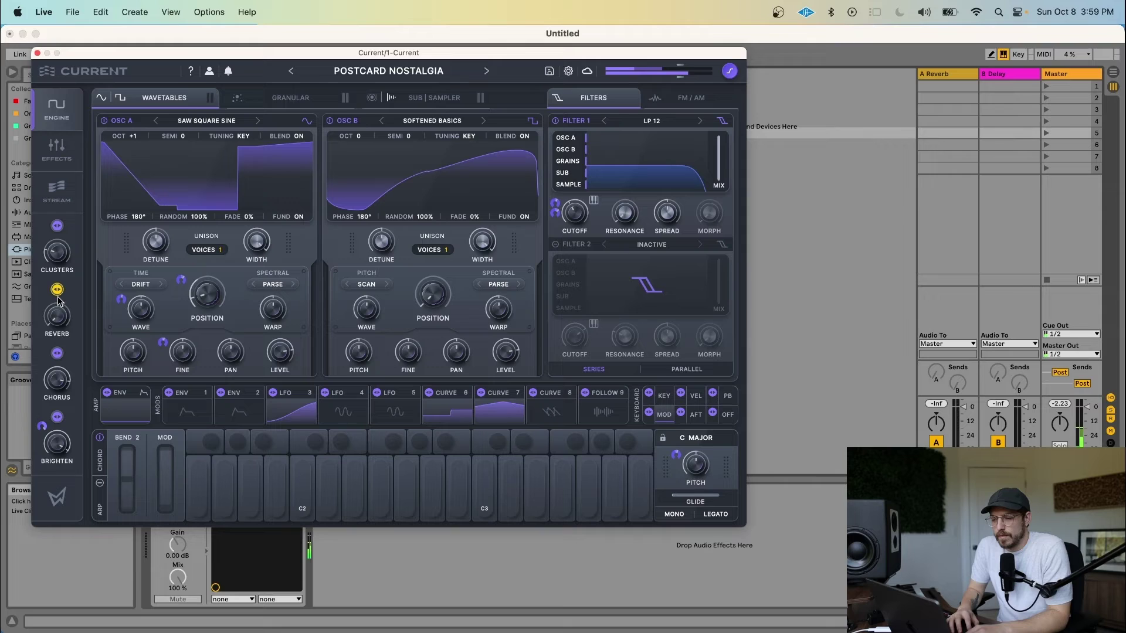
click(695, 438)
click(704, 533)
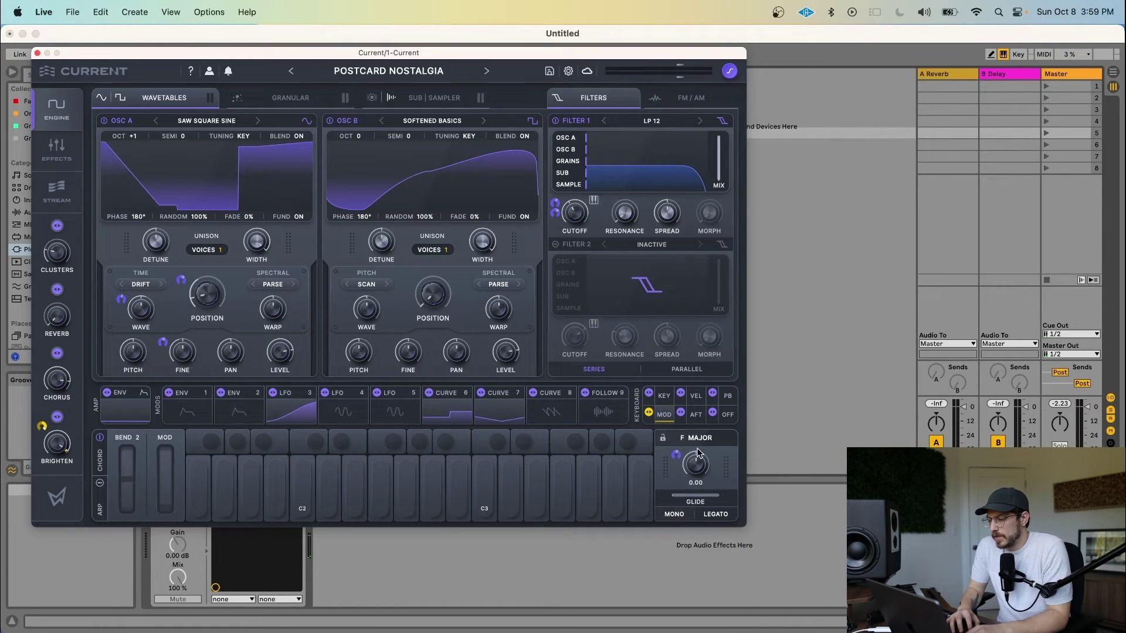
click(700, 438)
click(703, 469)
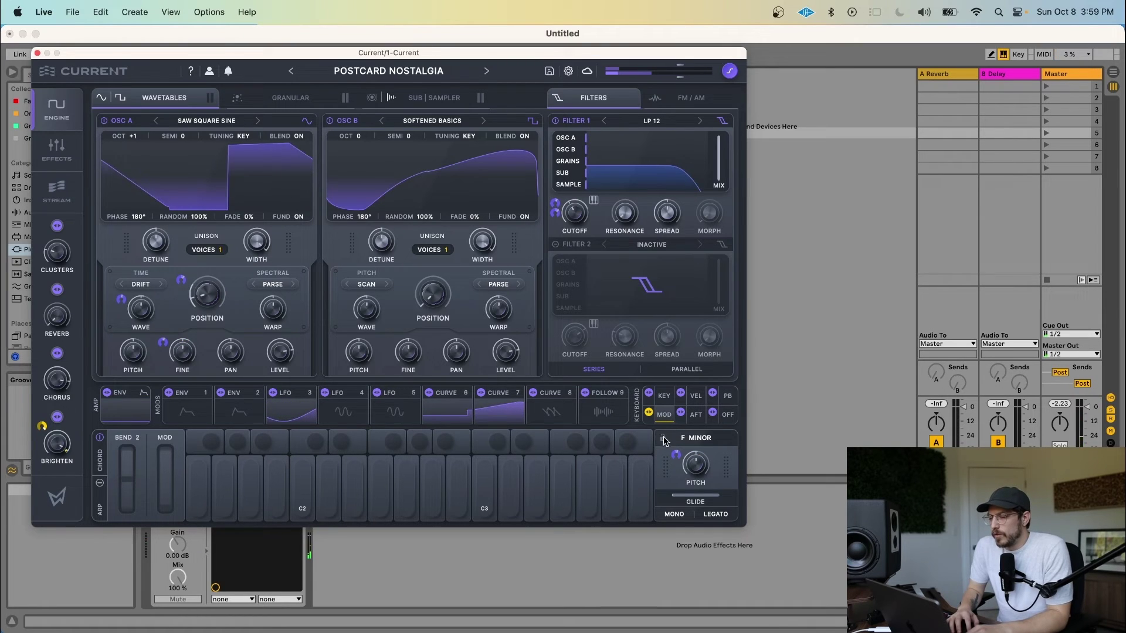
Step forward past Spectropolis to Springtime Strum and change the scale to Dorian.
click(486, 71)
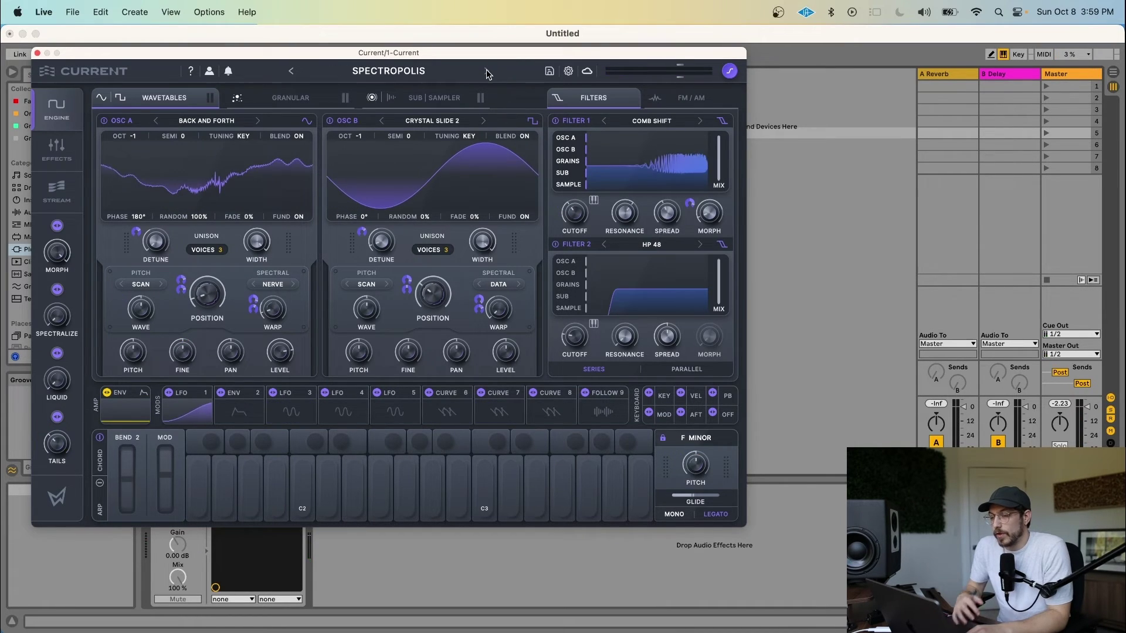
click(487, 70)
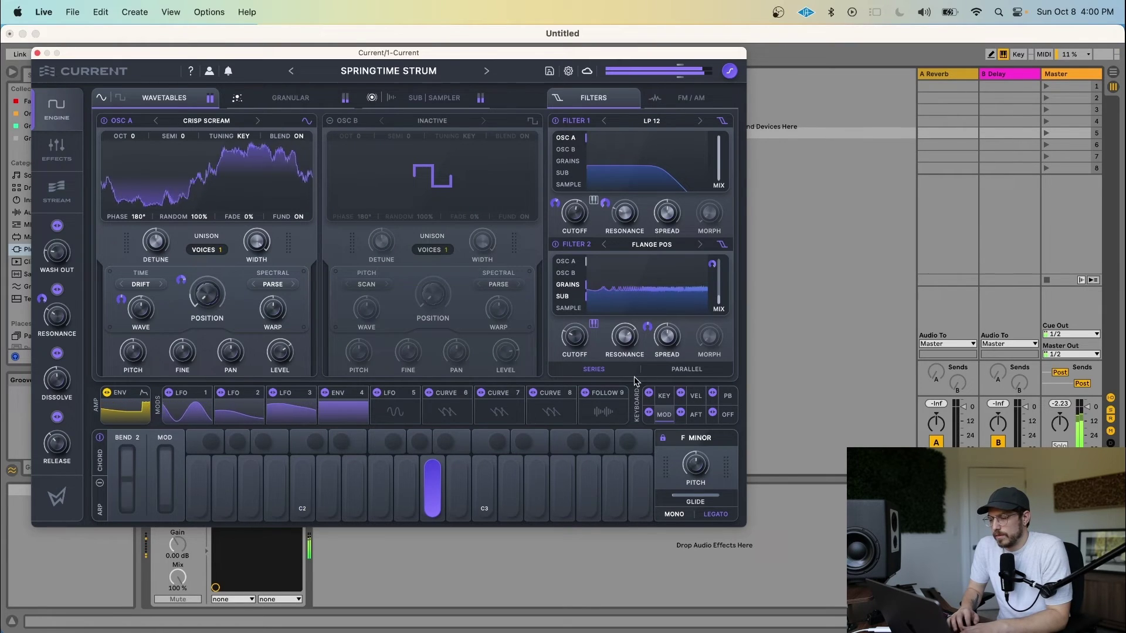
click(686, 438)
click(717, 522)
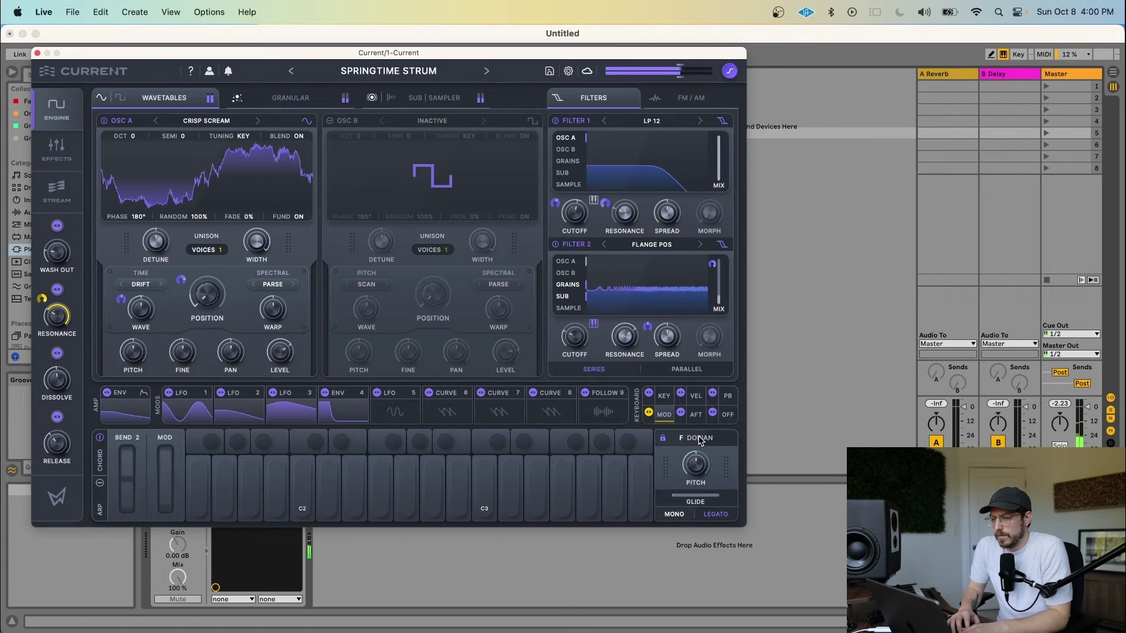
Initialize the patch to default, then preview Machine Shop in the Stream Sounds list.
click(568, 71)
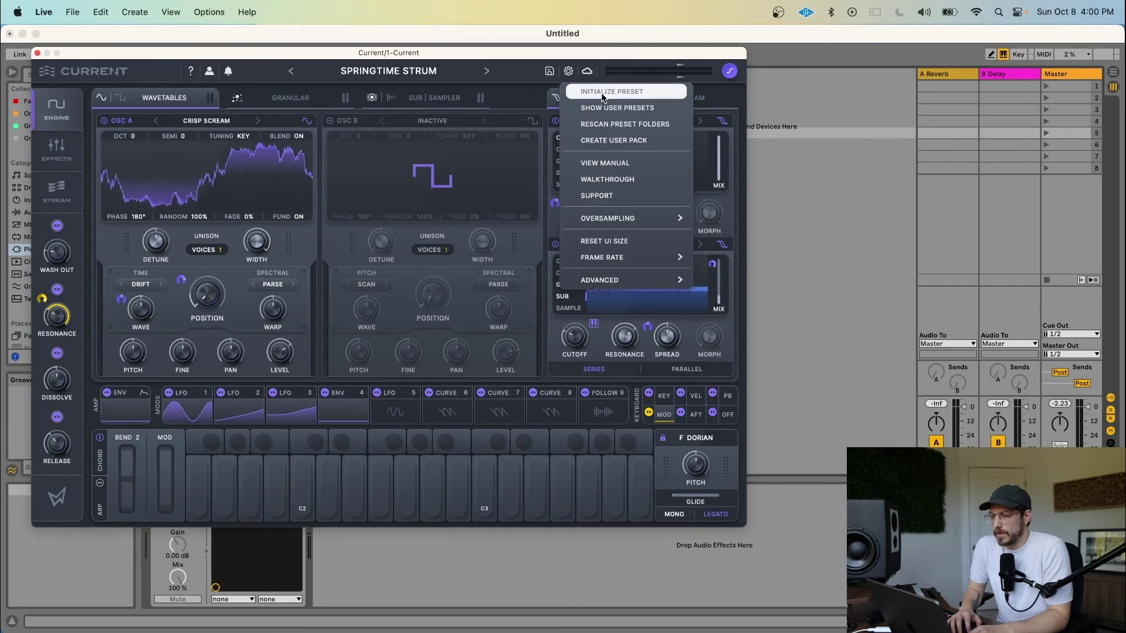
click(602, 92)
click(56, 191)
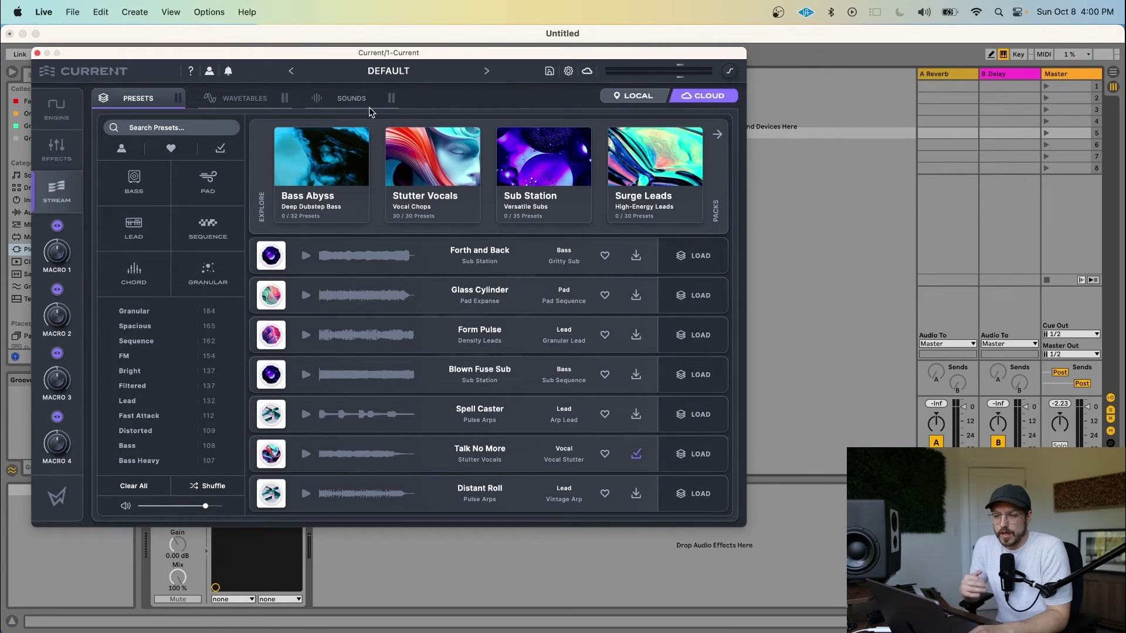
click(356, 97)
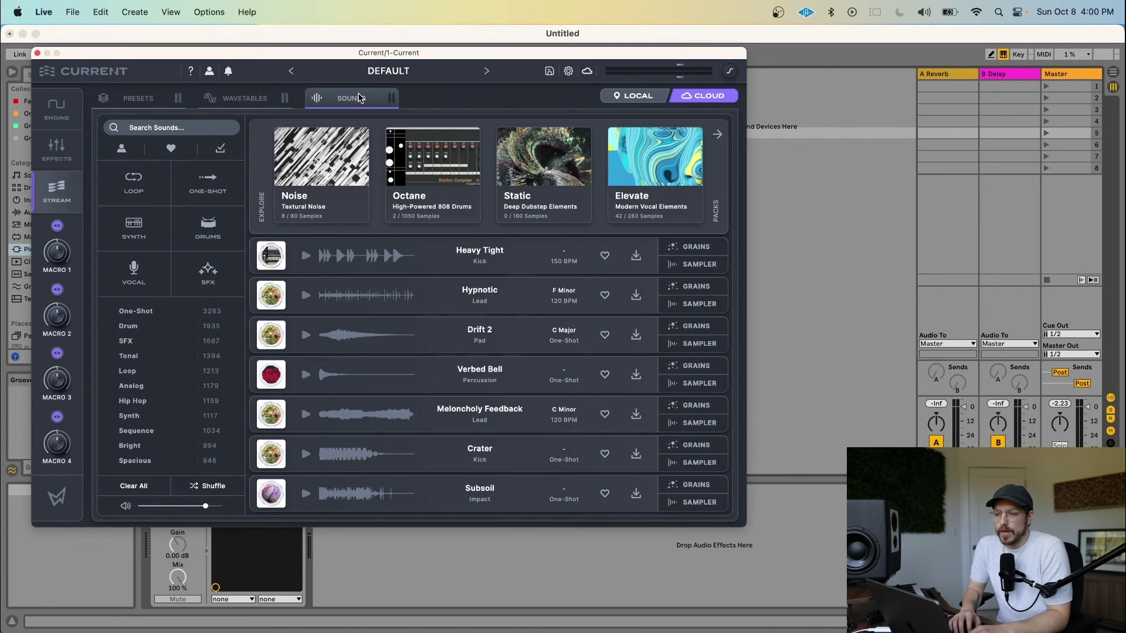
scroll(398, 424, down, 3)
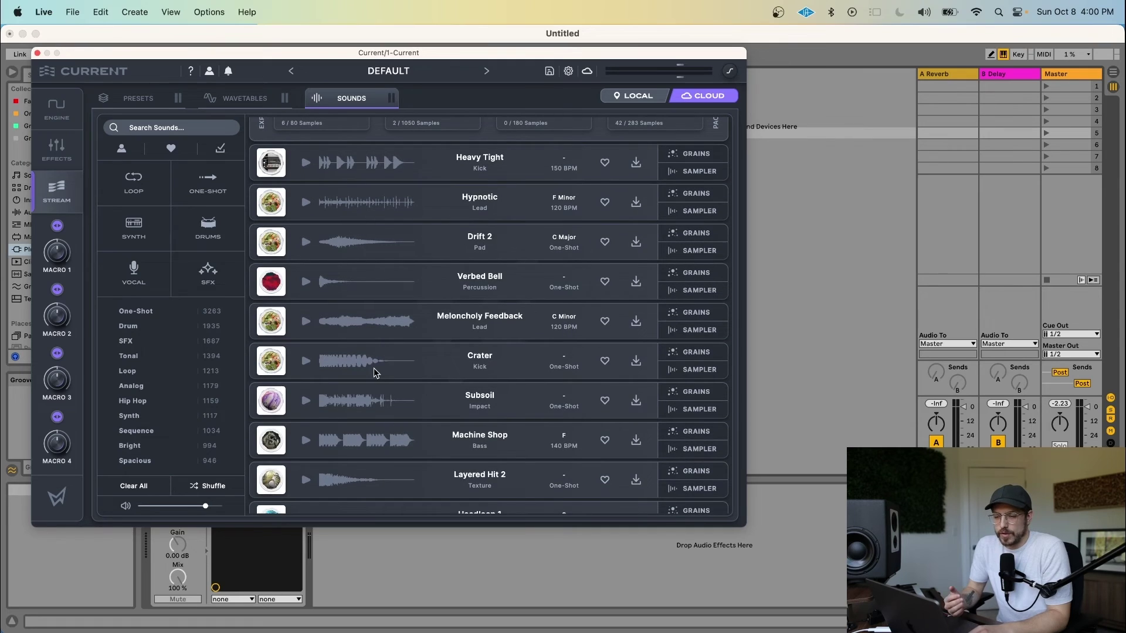
scroll(375, 368, down, 3)
scroll(311, 331, up, 1)
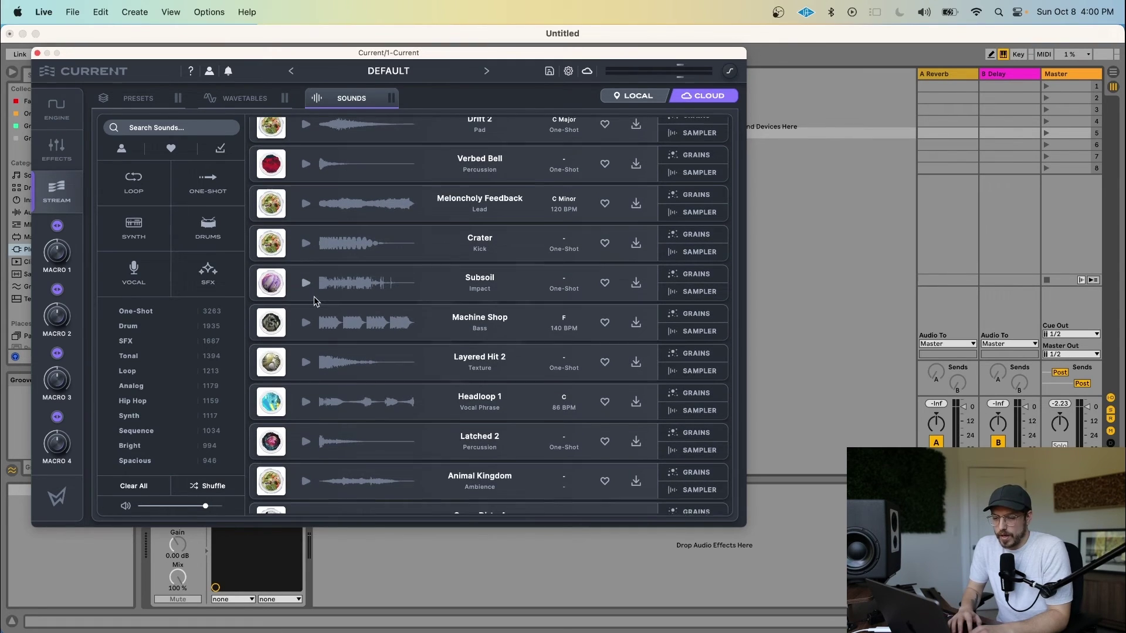
click(307, 332)
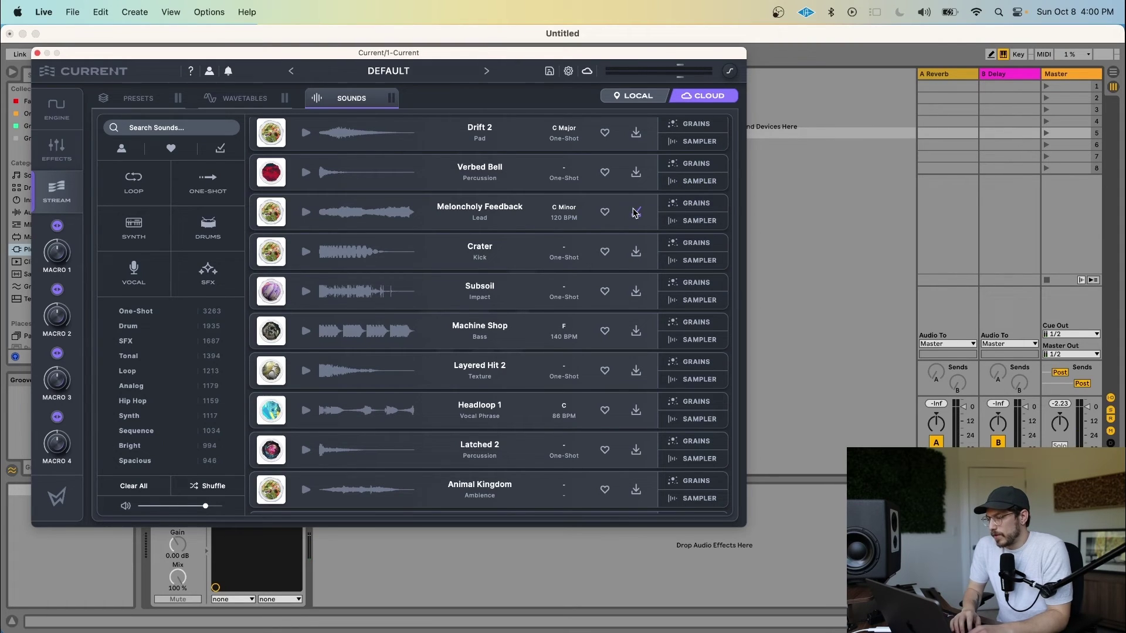
Load Meloncholy Feedback into the granular engine, shift the octave up, and raise gain to about 14 dB.
click(694, 205)
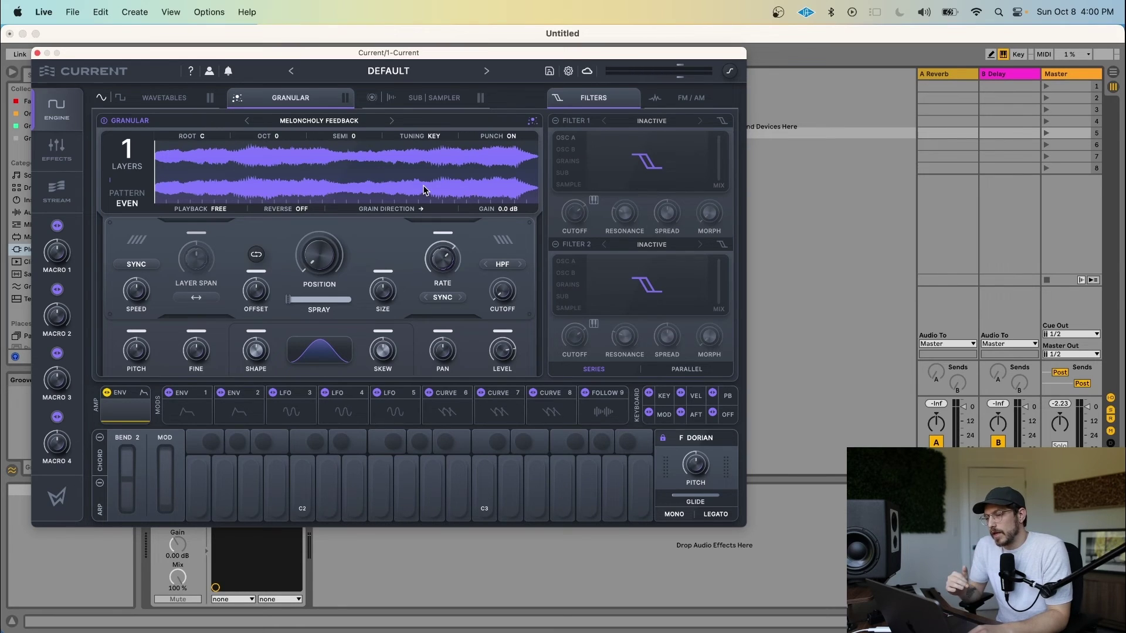
key(x)
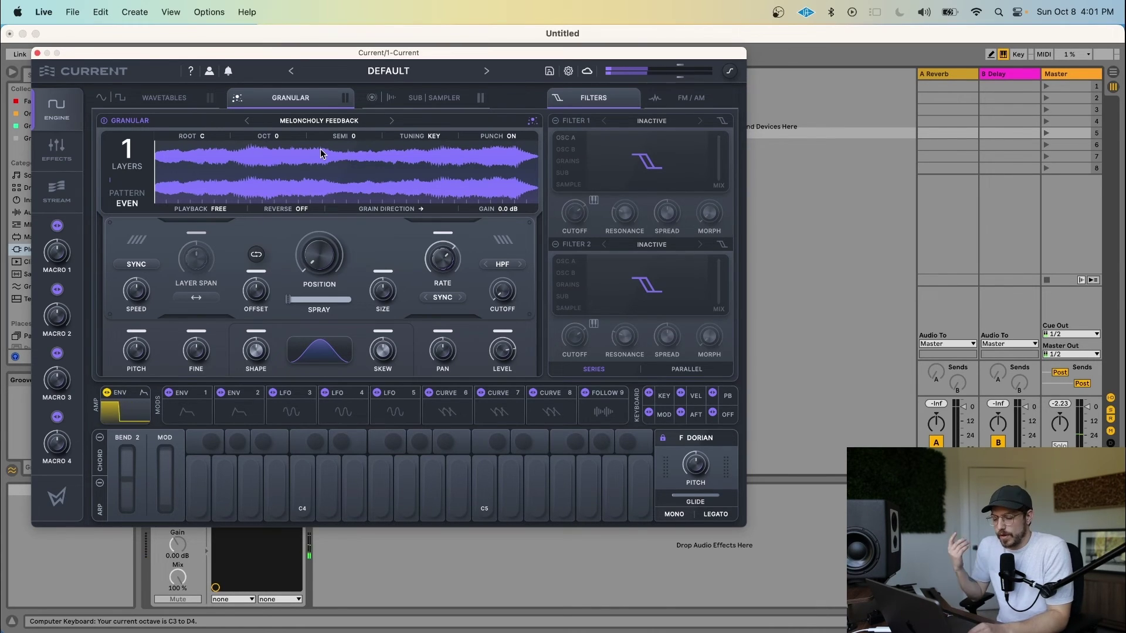
key(a)
drag(509, 218, 503, 211)
key(a)
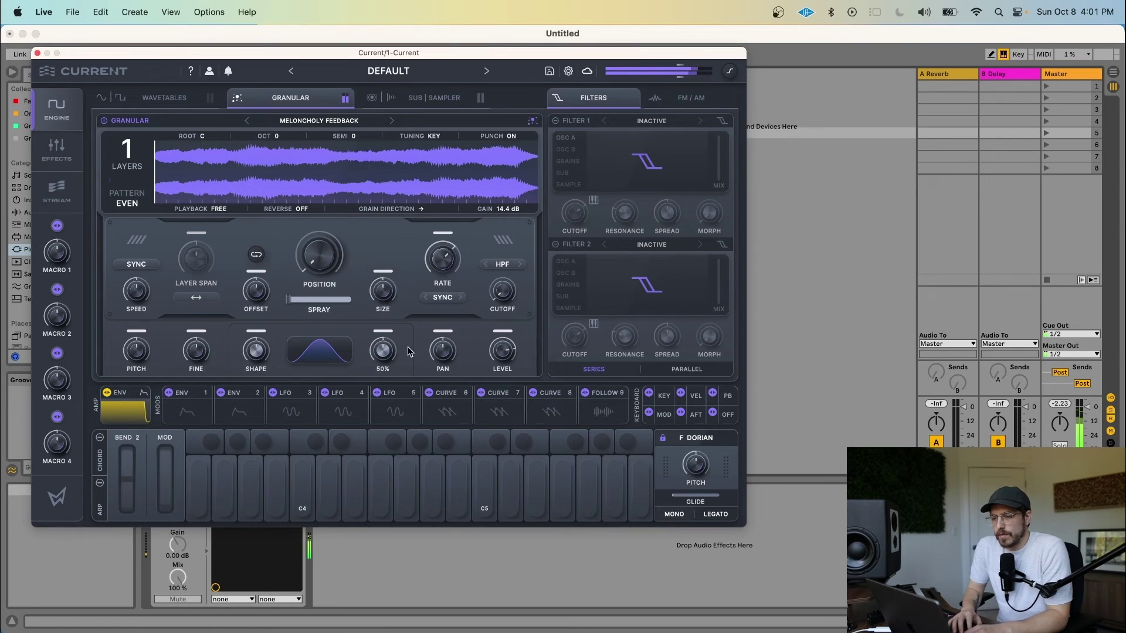
Move the grain position to 25% and increase the layers from 1 to 3.
mouse_move(322, 255)
drag(321, 255, 319, 224)
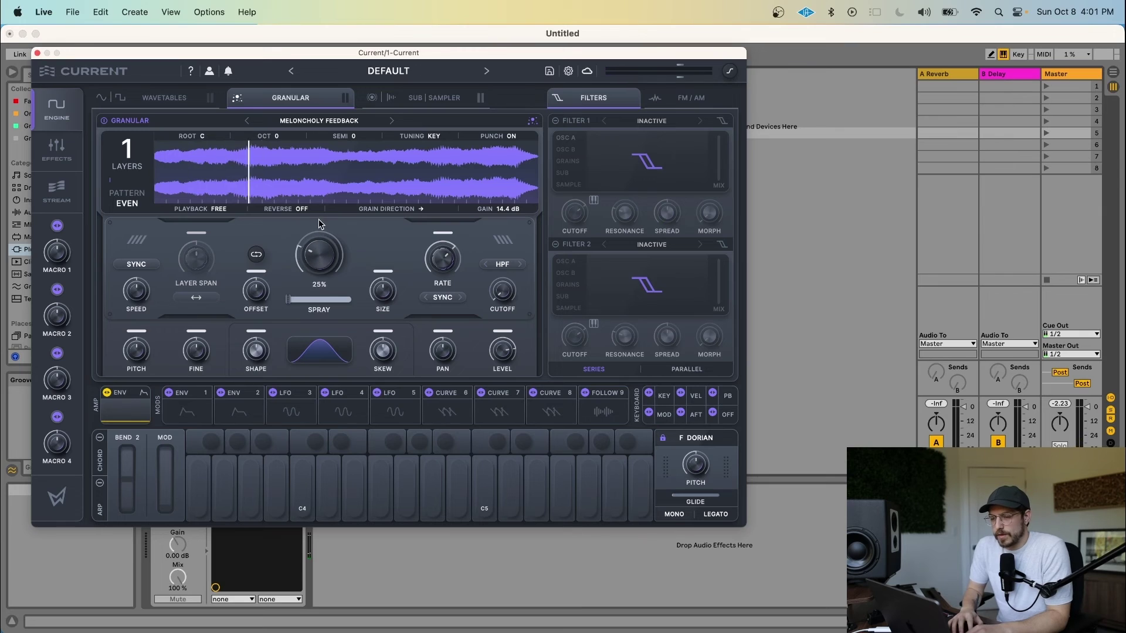
key(a)
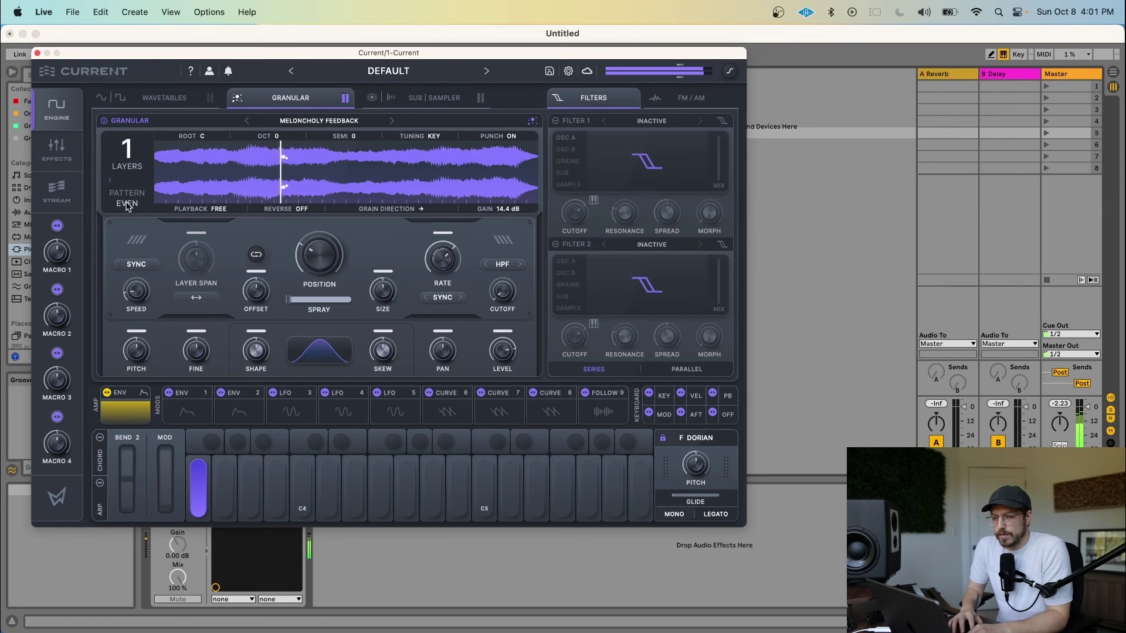
drag(126, 149, 127, 137)
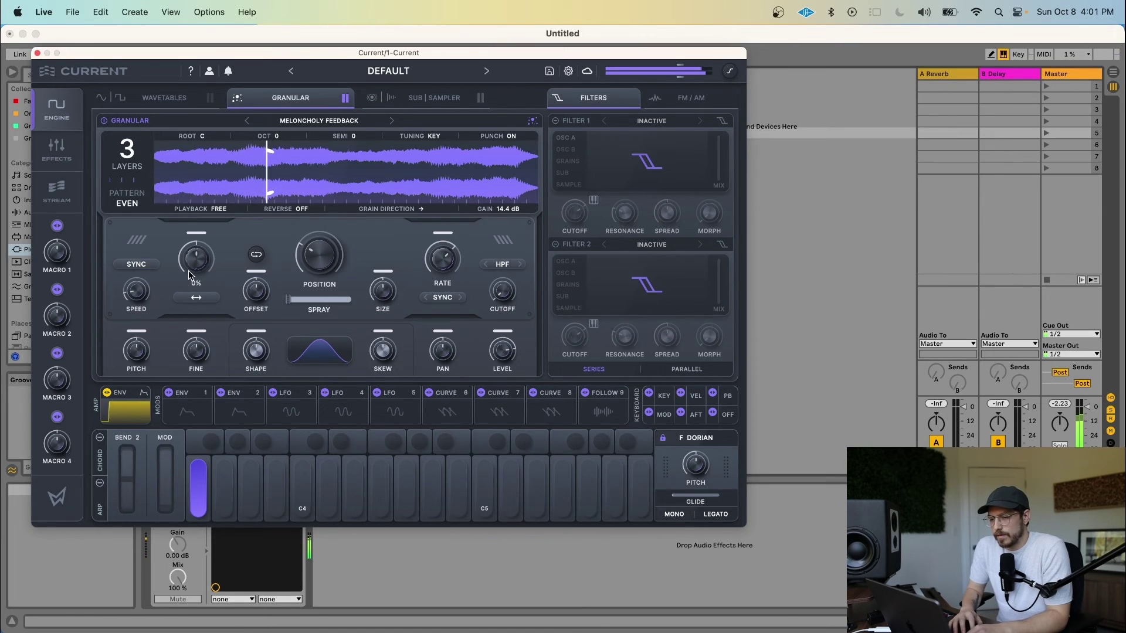
key(a)
key(a)
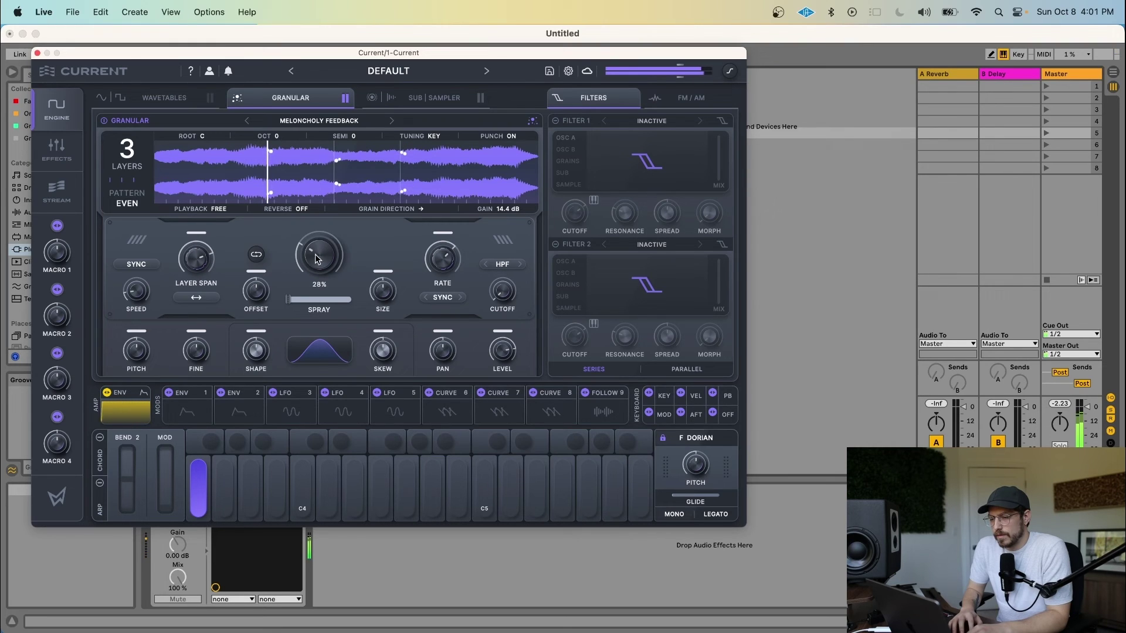
Add 10% position spray and change the grain shape to a decaying ramp.
mouse_move(320, 266)
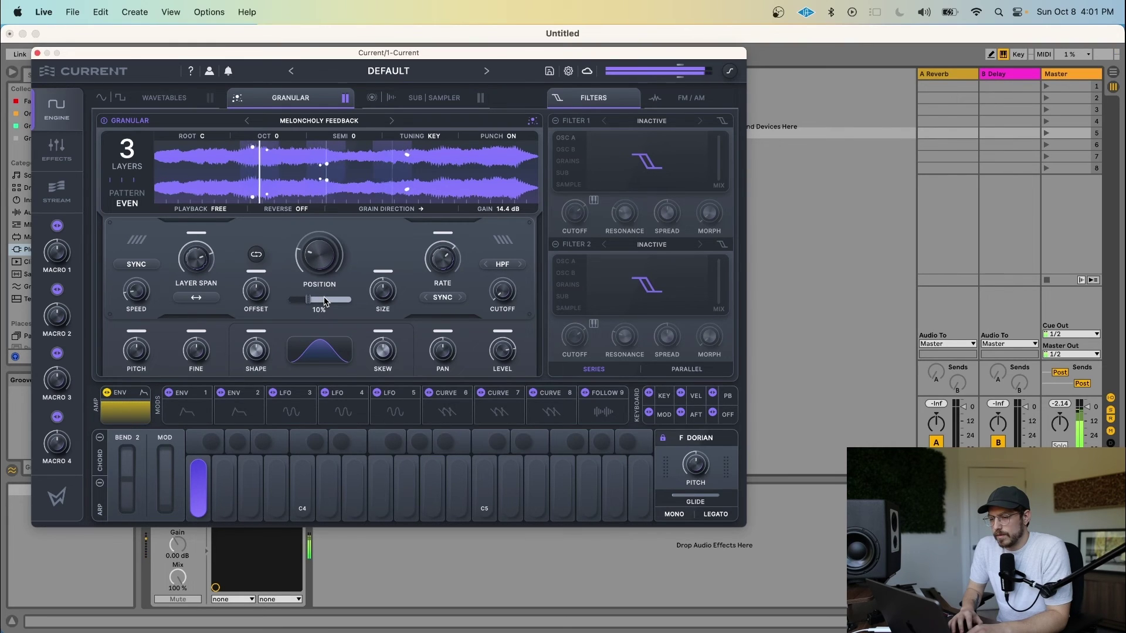
drag(293, 300, 324, 300)
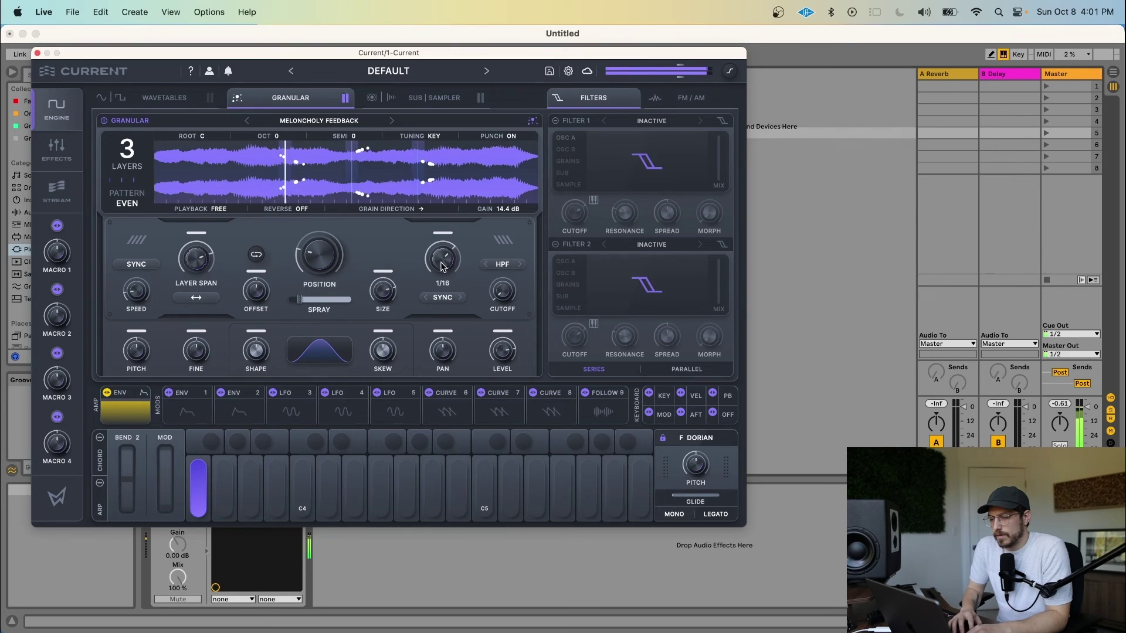
mouse_move(442, 262)
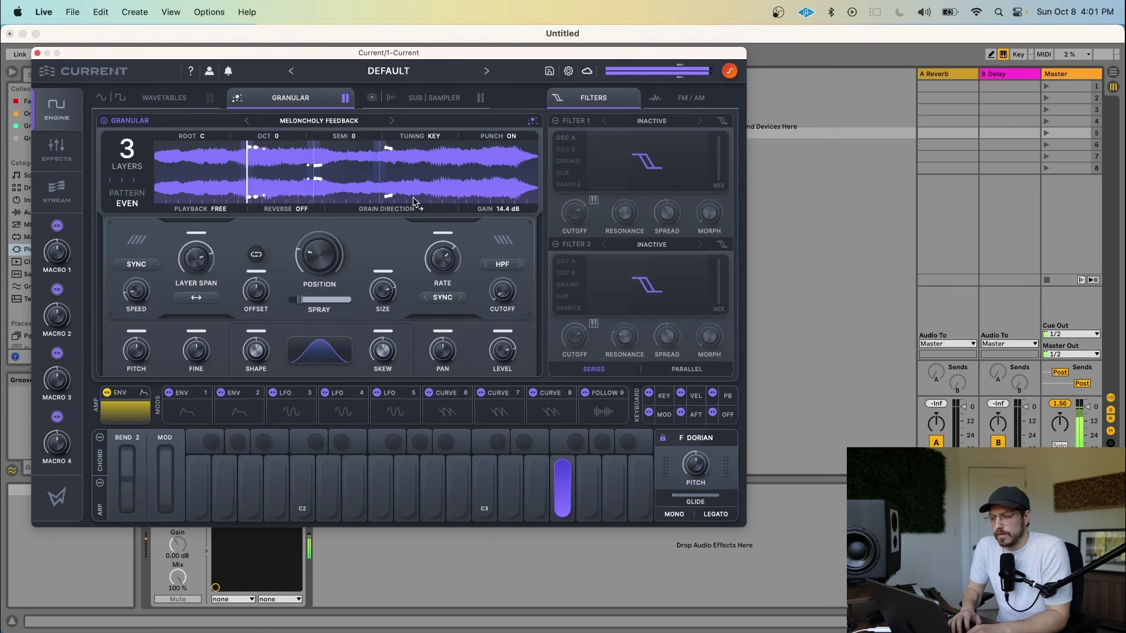
mouse_move(286, 229)
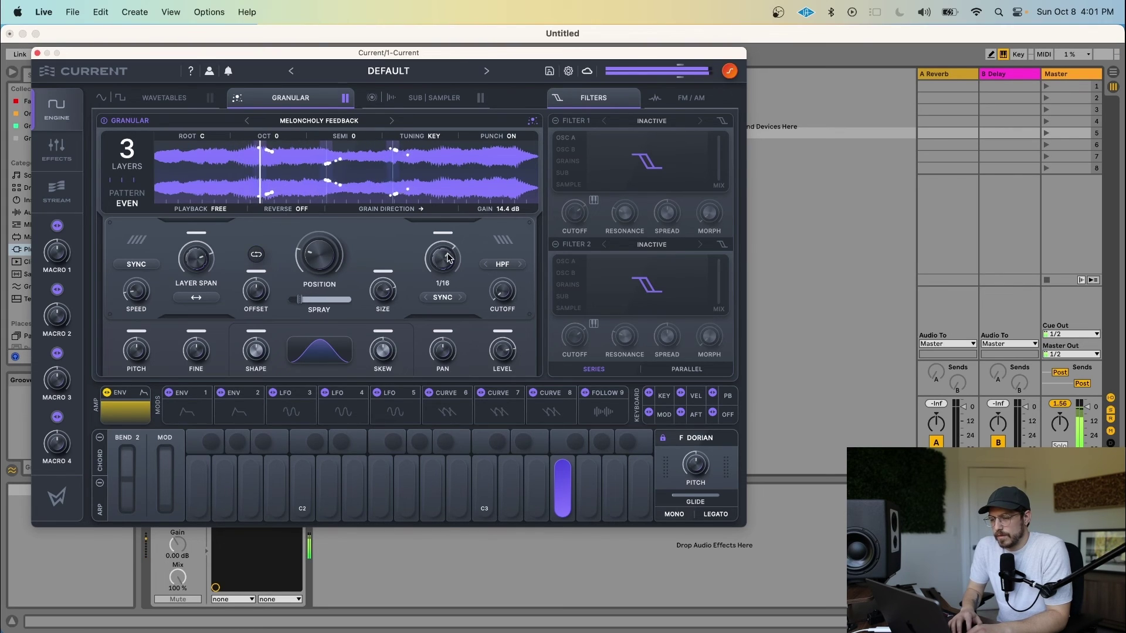
mouse_move(450, 288)
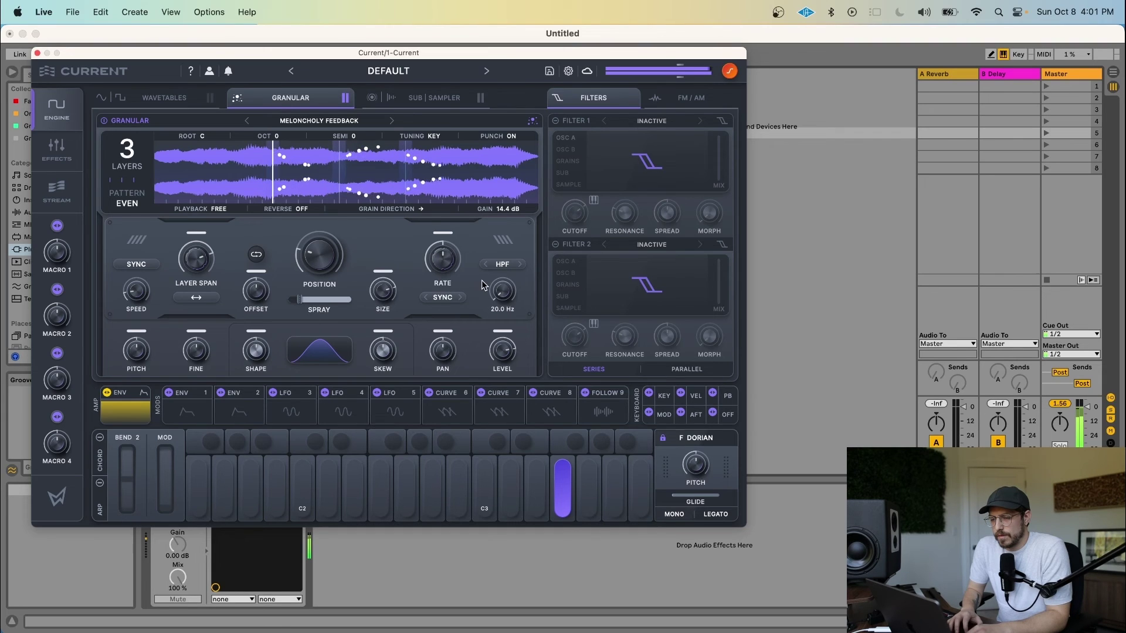
mouse_move(381, 300)
mouse_move(382, 343)
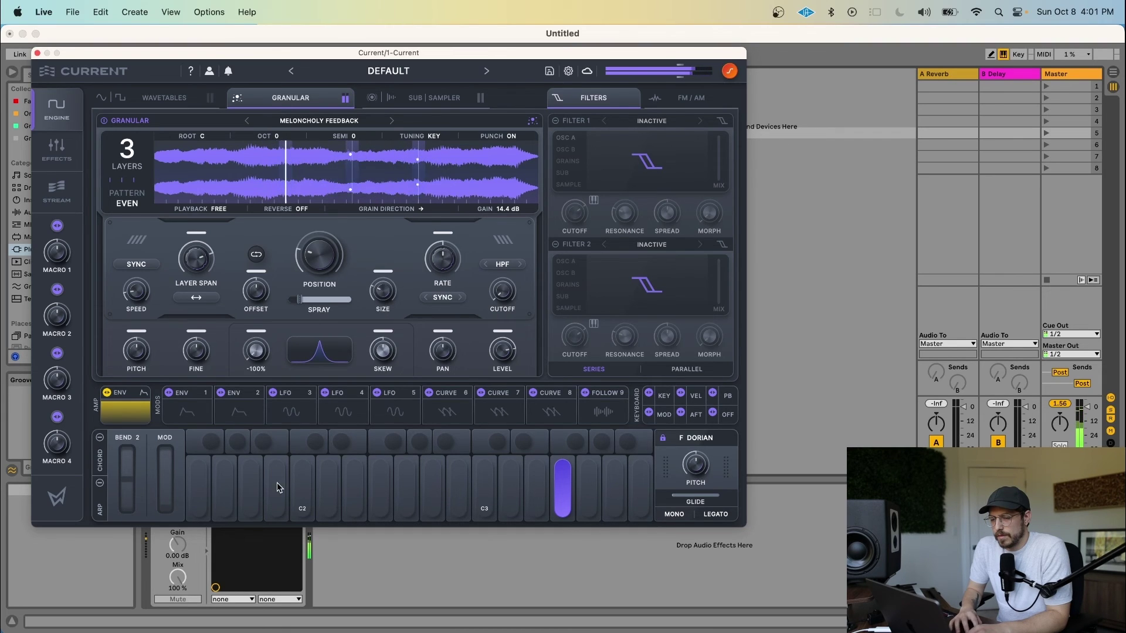
mouse_move(255, 350)
mouse_down()
mouse_move(260, 292)
mouse_move(260, 345)
mouse_up()
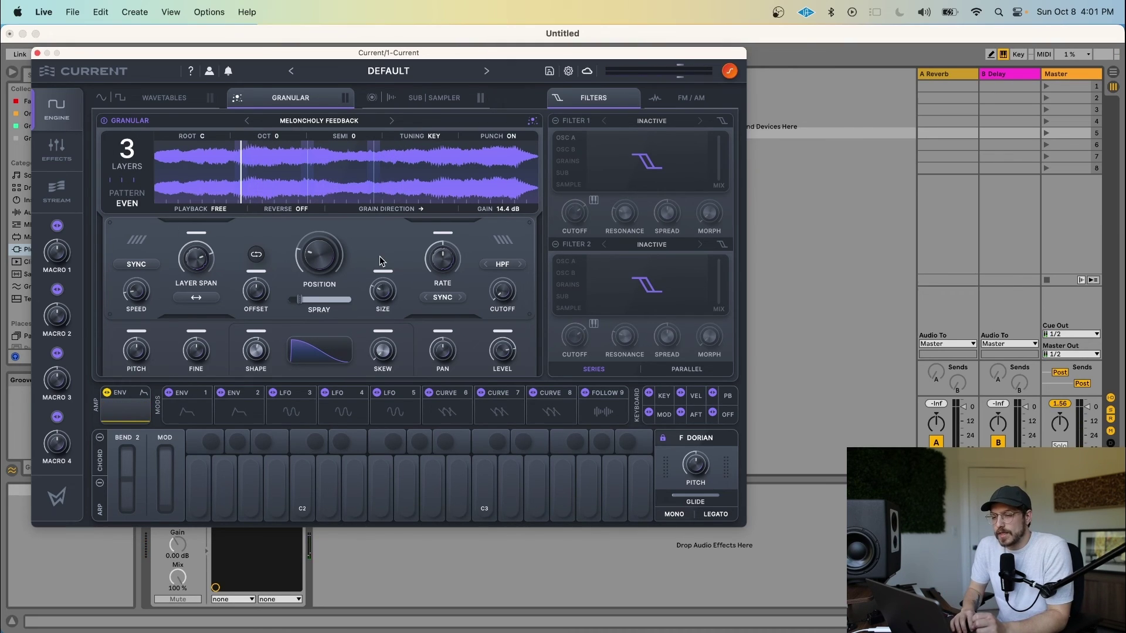
Favorite Meloncholy Feedback from the Bloom granular sounds and confirm it under Favorites.
click(329, 121)
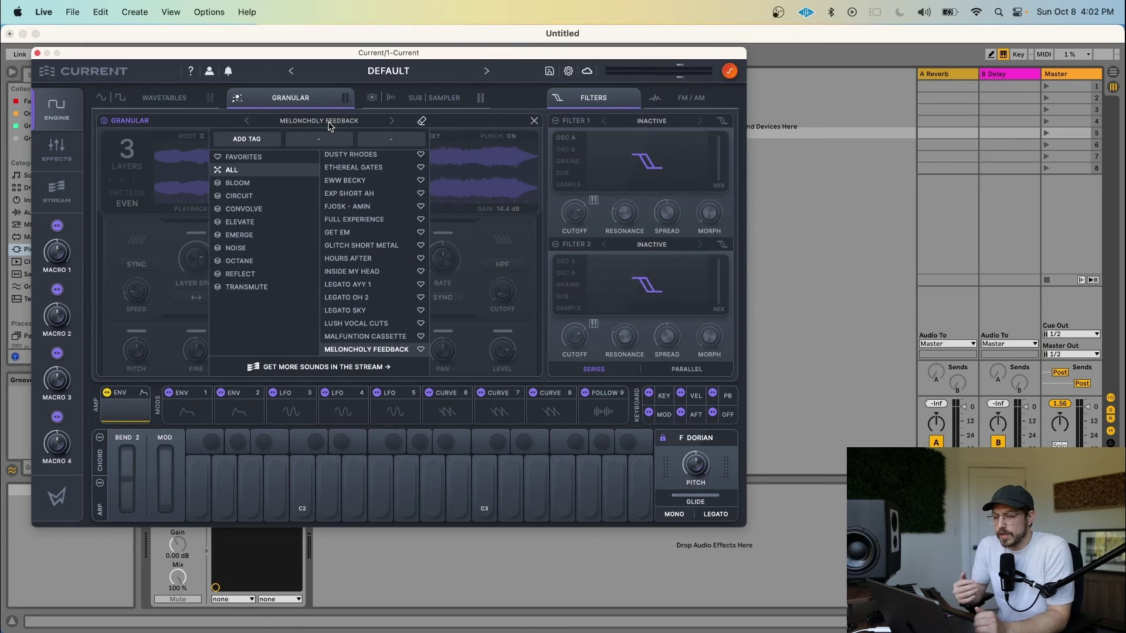
click(272, 179)
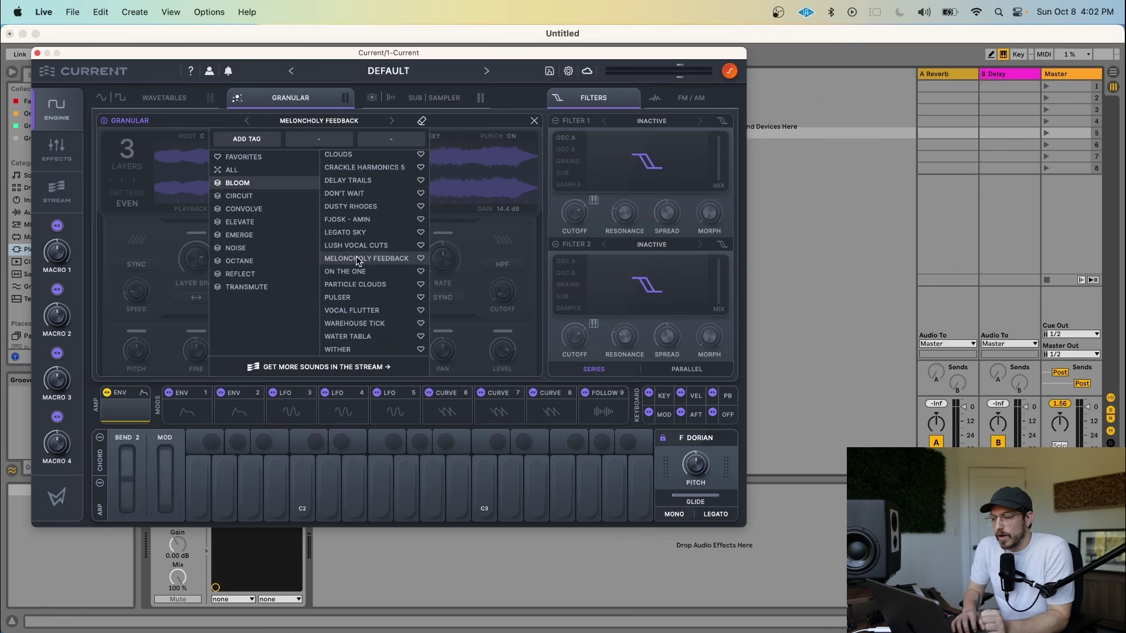
click(241, 157)
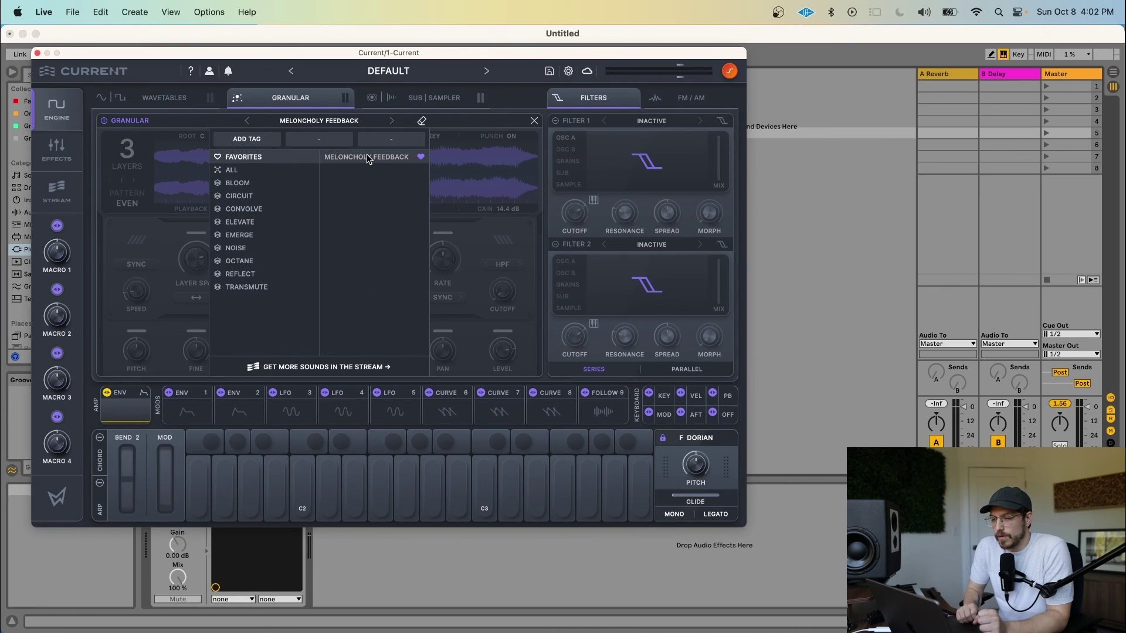
click(318, 120)
Browse the Stream wavetables and open the Fracture pack.
click(56, 191)
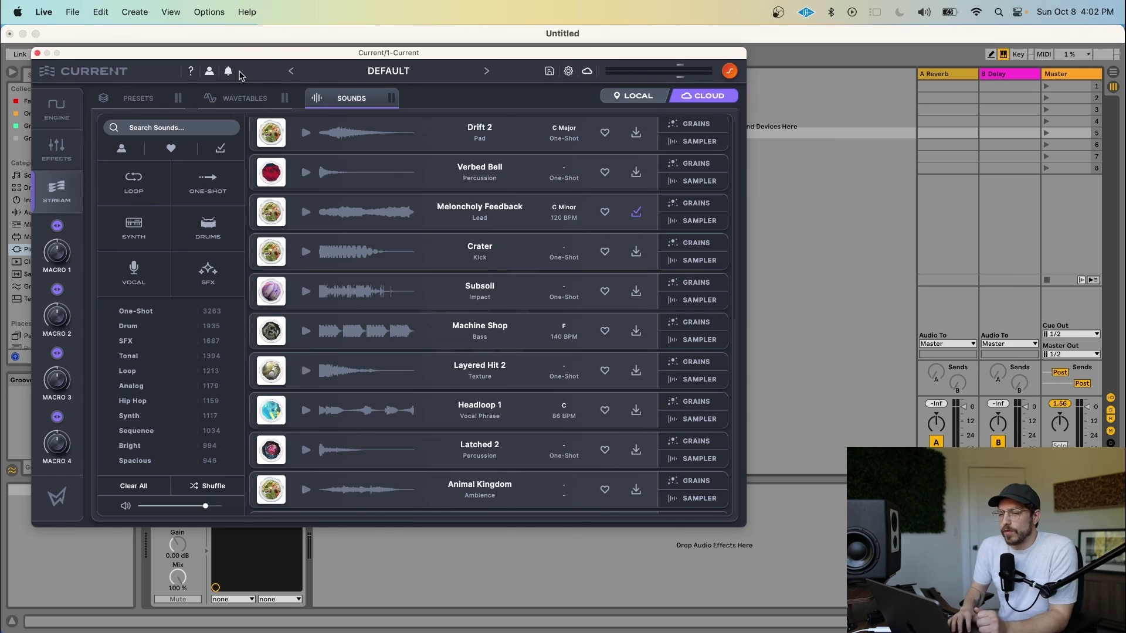
click(250, 99)
scroll(419, 452, down, 5)
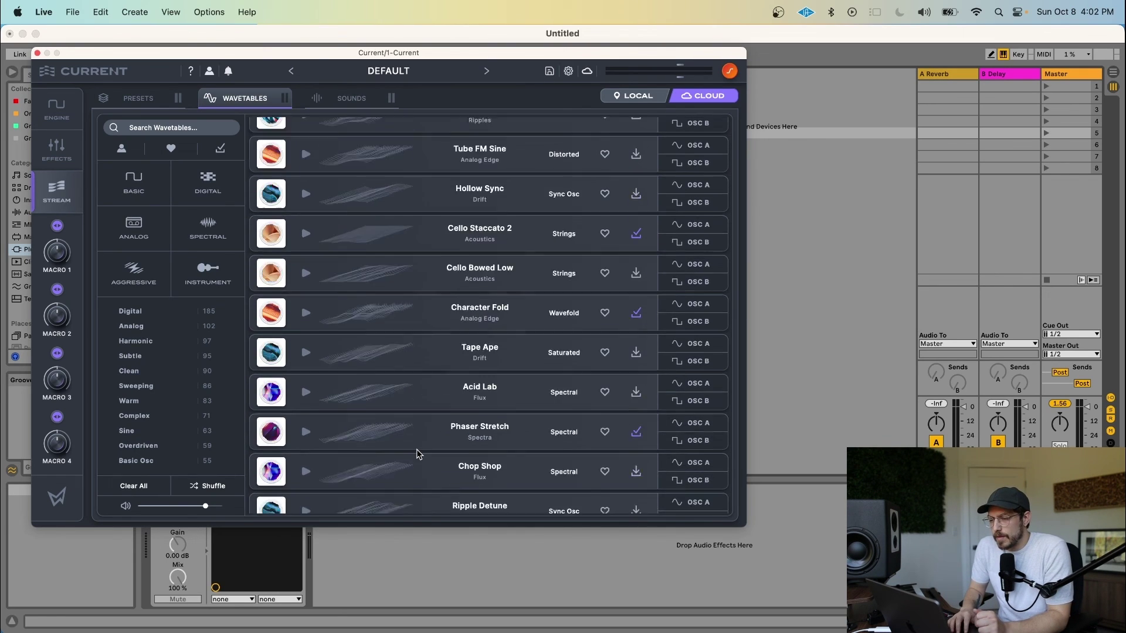
scroll(446, 411, up, 5)
scroll(717, 132, right, 4)
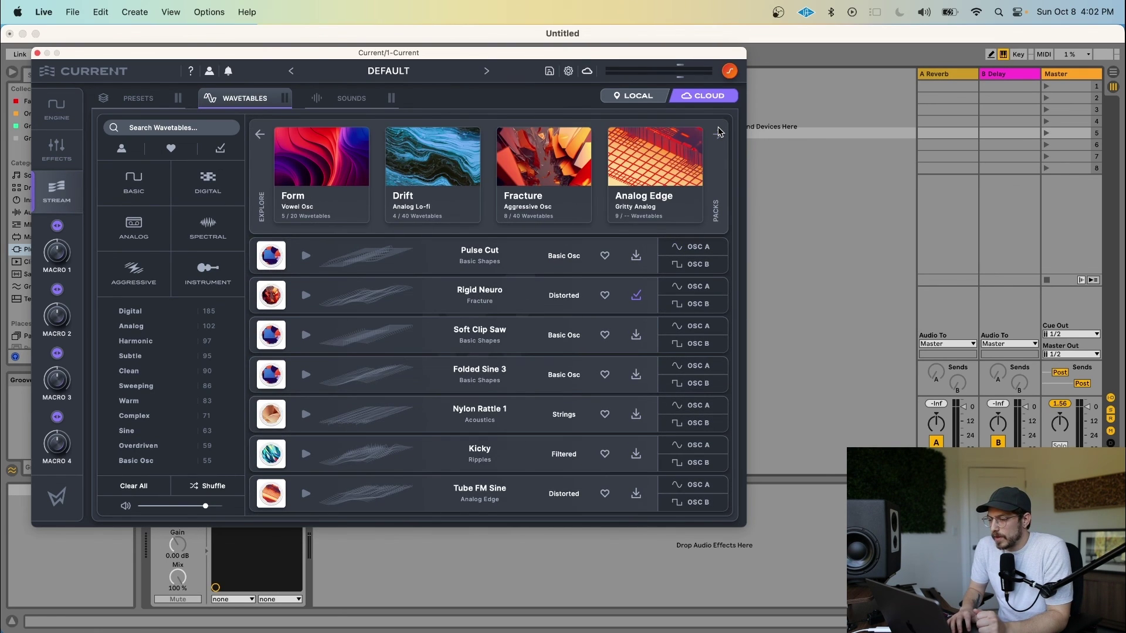
click(544, 159)
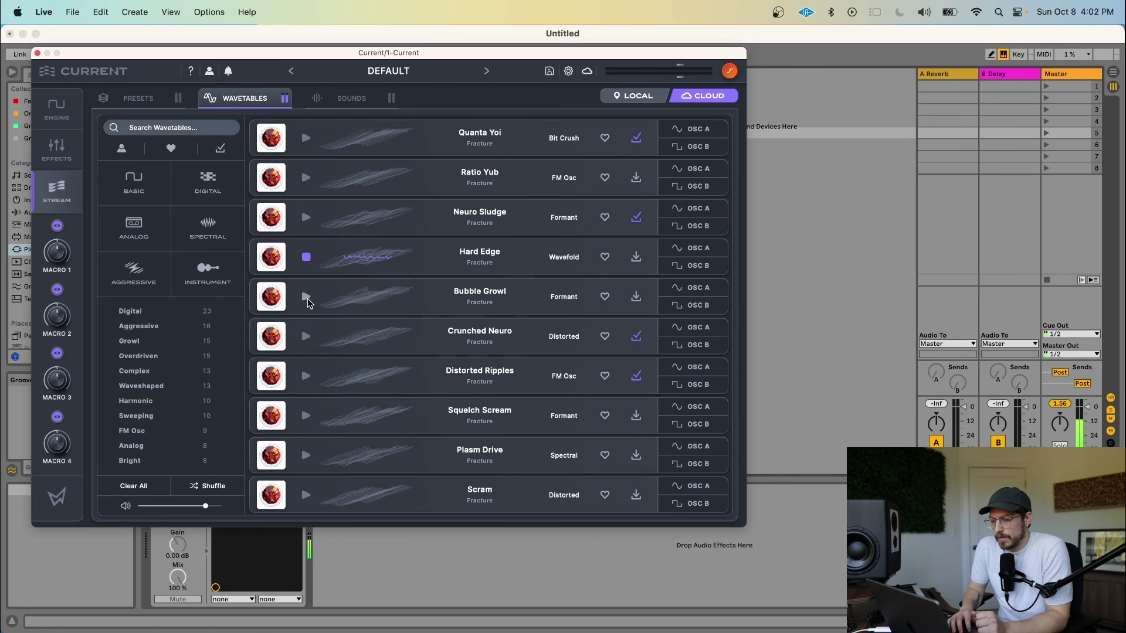
Load Hard Edge into oscillator A and sweep its wavetable position to 56%.
click(706, 251)
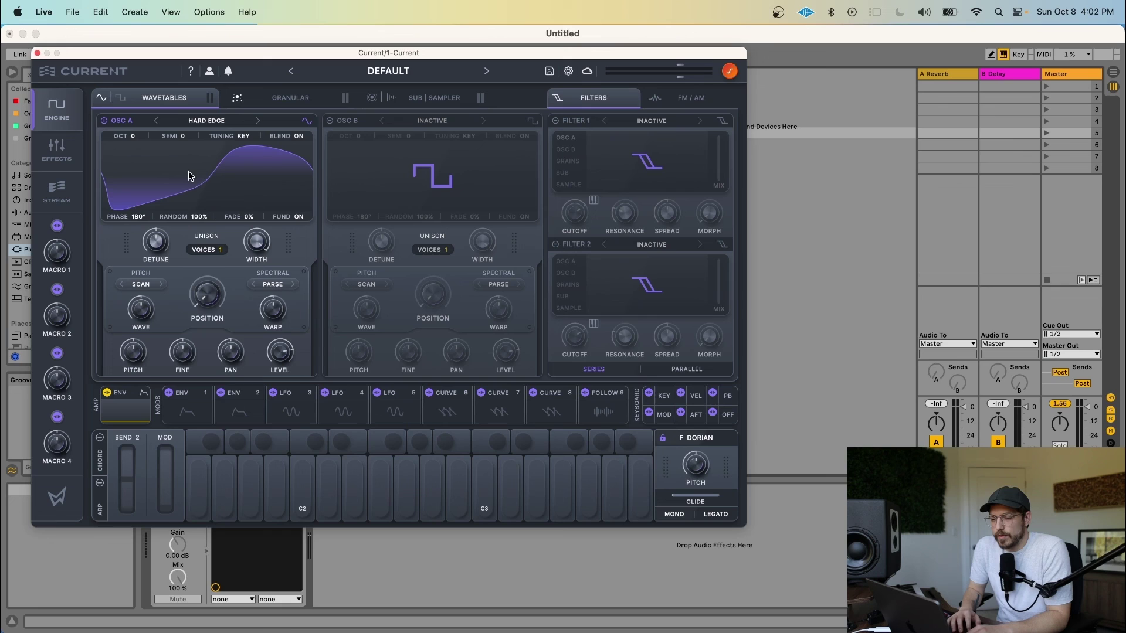
key(z)
key(z)
drag(206, 302, 234, 126)
key(f)
List all of oscillator A's wavetables, then filter to Favorites to find Hard Edge.
click(225, 123)
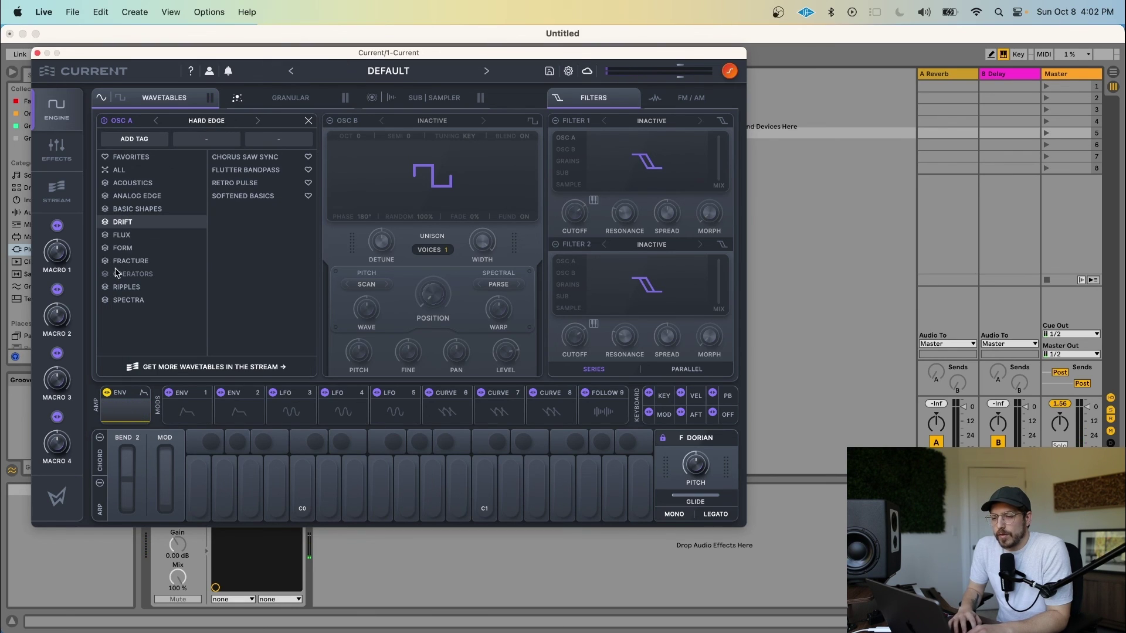
click(119, 170)
scroll(291, 267, down, 5)
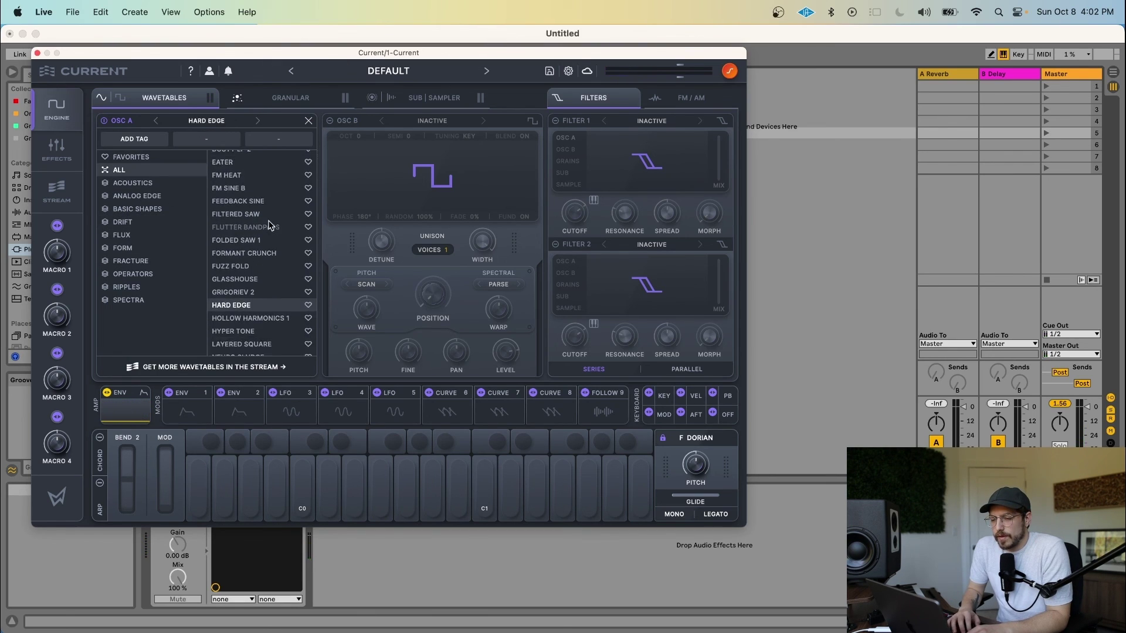
click(130, 156)
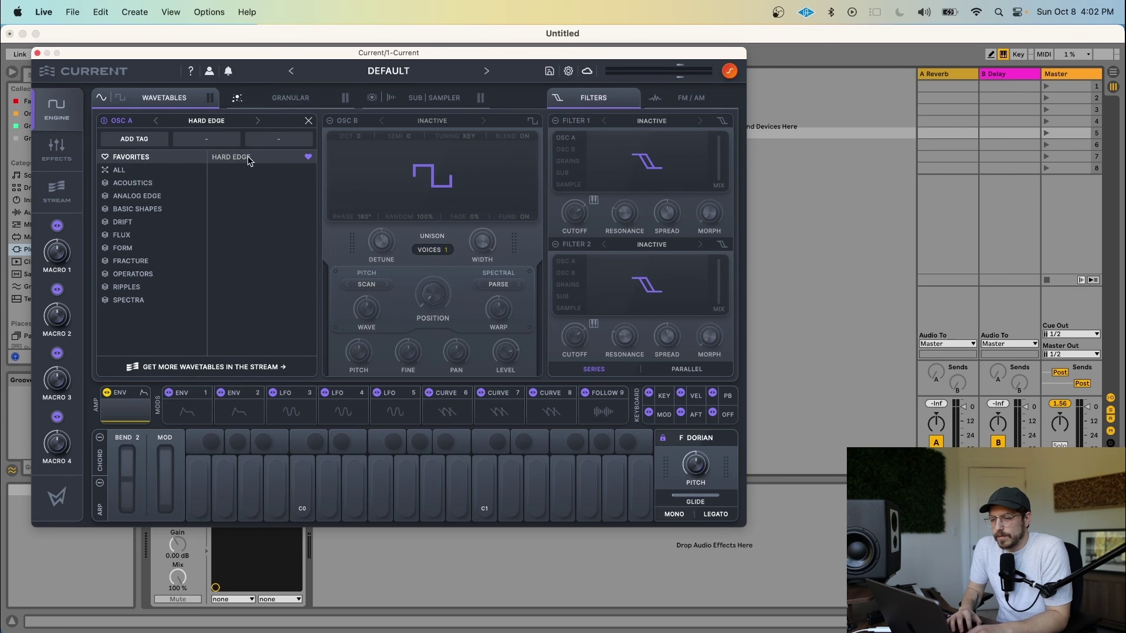